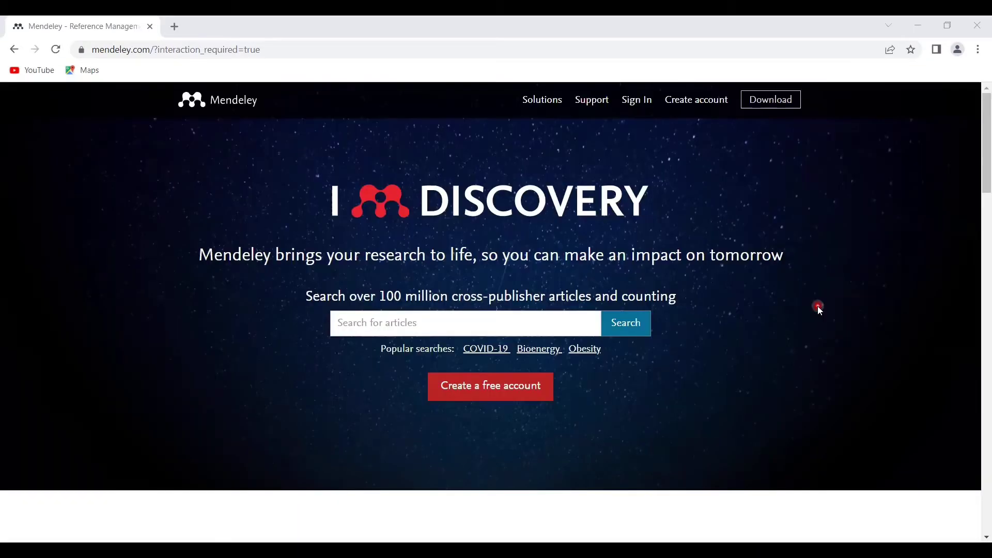
# Start the free-account route from the Mendeley home page and enable staying signed in on the sign-in form
pyautogui.click(461, 398)
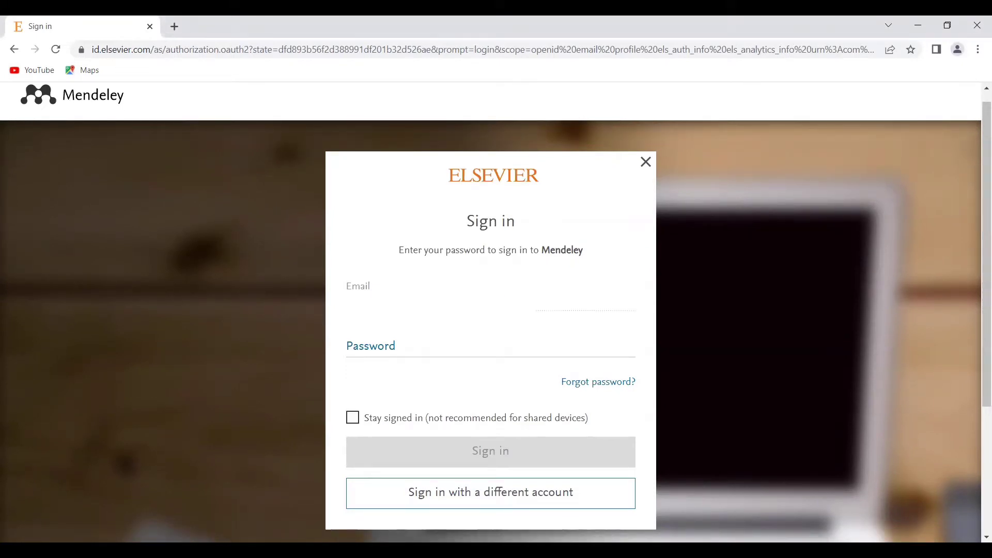
pyautogui.click(390, 345)
pyautogui.click(352, 423)
pyautogui.click(352, 422)
pyautogui.click(485, 462)
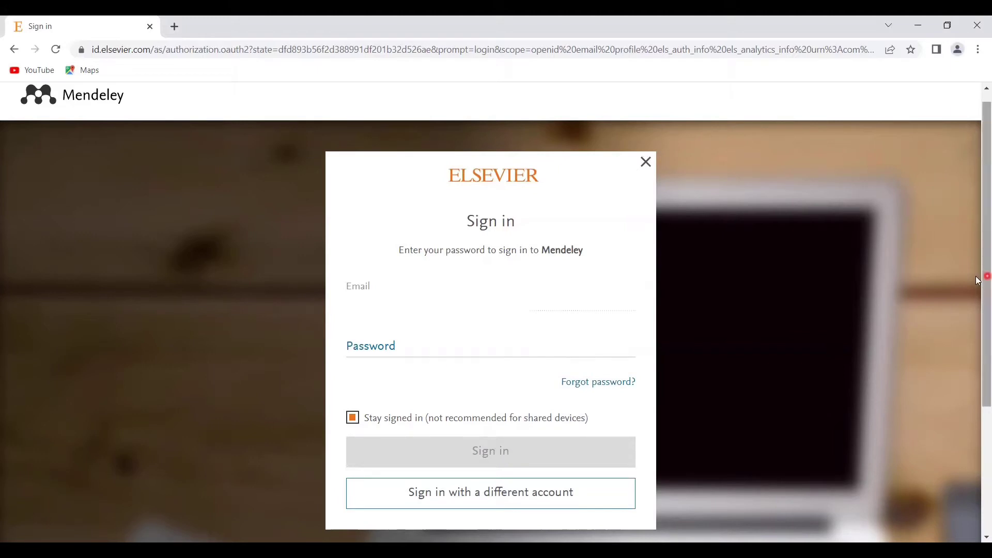
pyautogui.moveTo(986, 277); pyautogui.dragTo(976, 303)
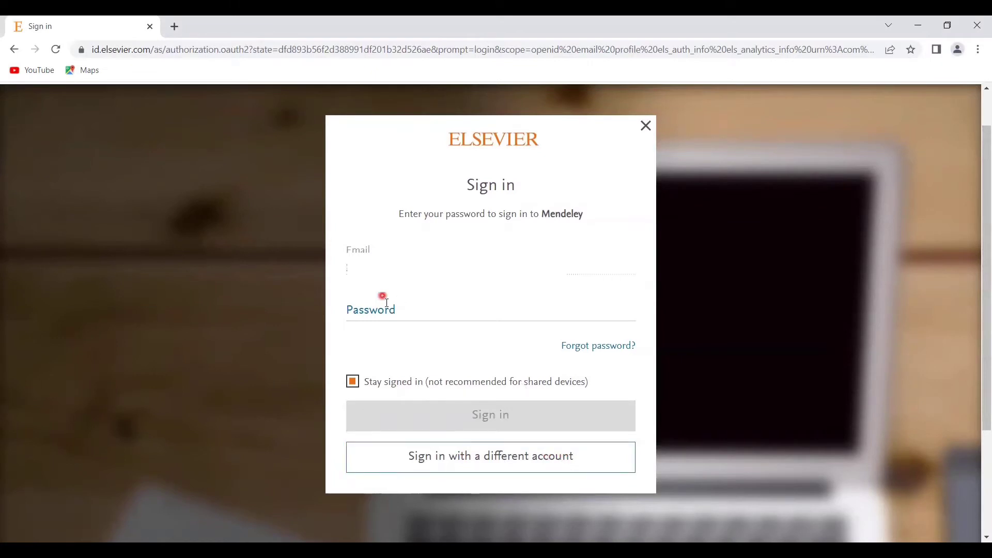
# Sign in to Mendeley with the account password and save the password in the browser
pyautogui.click(379, 307)
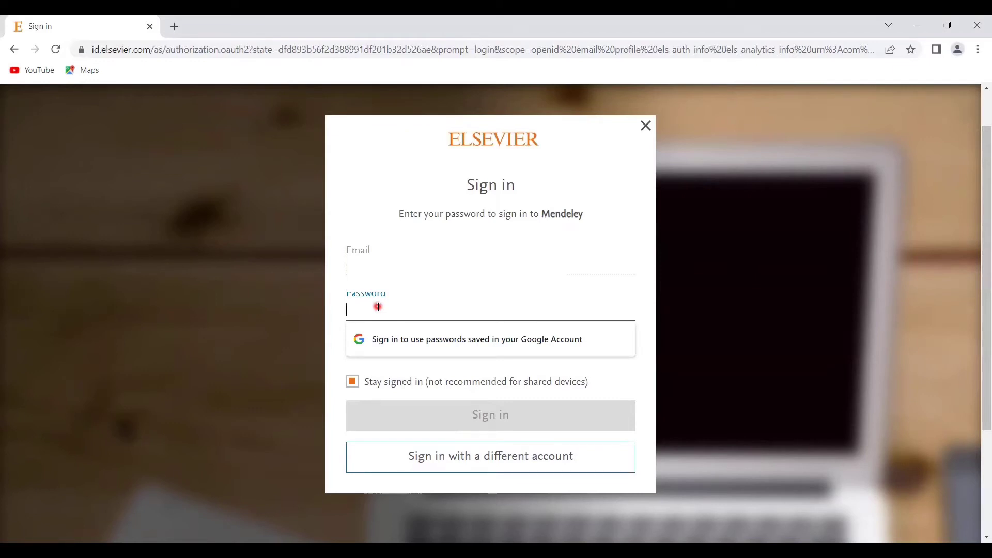
pyautogui.hotkey('ctrl', 'v')
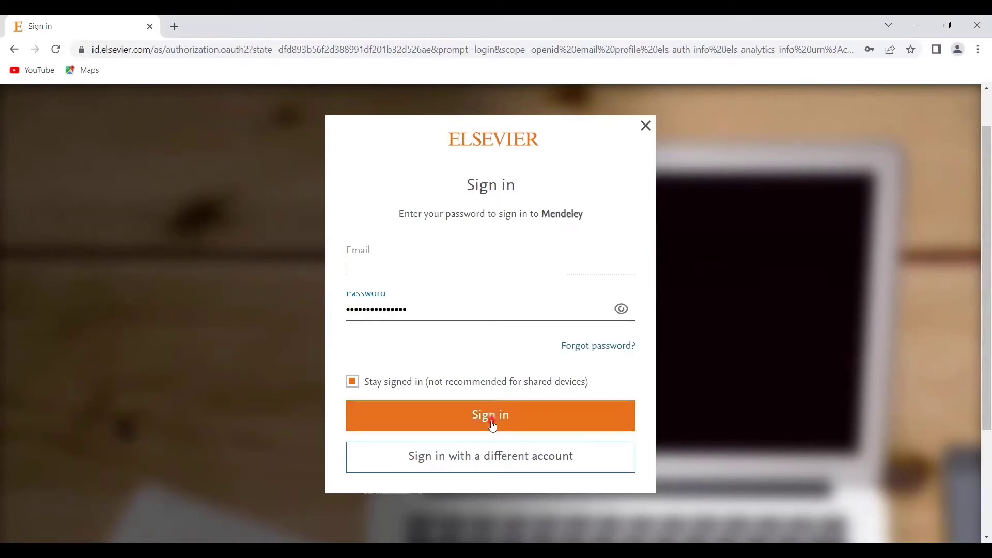
pyautogui.click(493, 426)
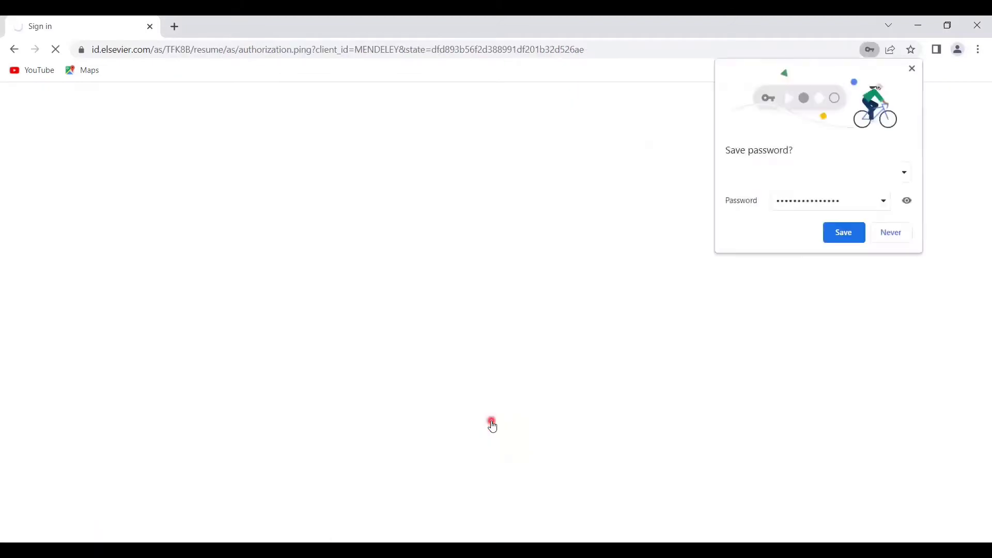
pyautogui.click(845, 233)
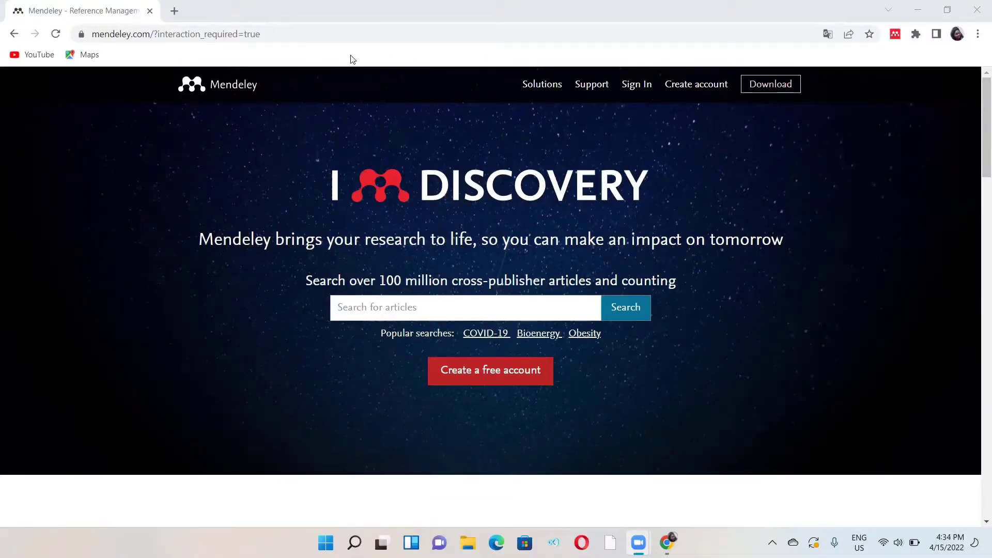
pyautogui.click(688, 89)
pyautogui.click(688, 89)
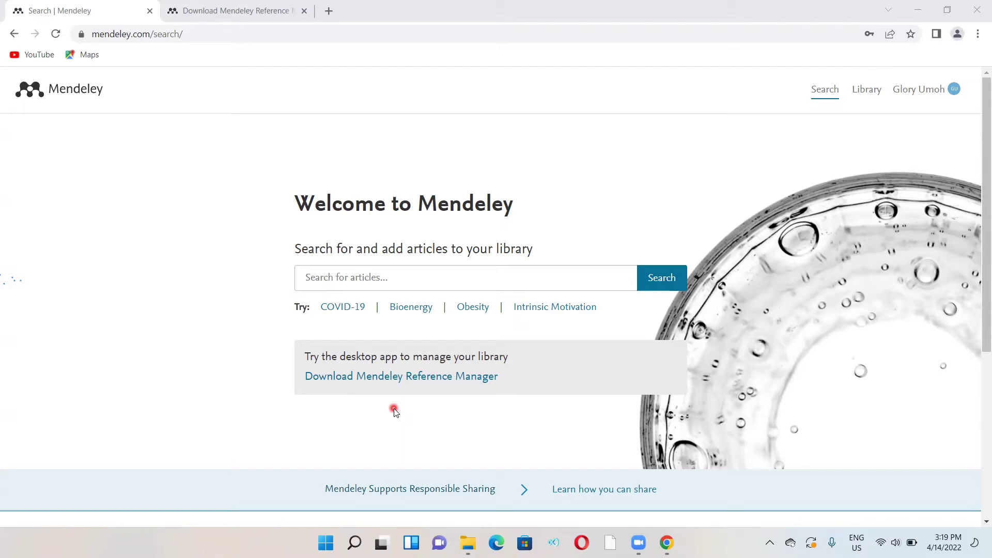
# Download Mendeley Reference Manager for Windows and show the downloaded installer in its folder
pyautogui.click(427, 377)
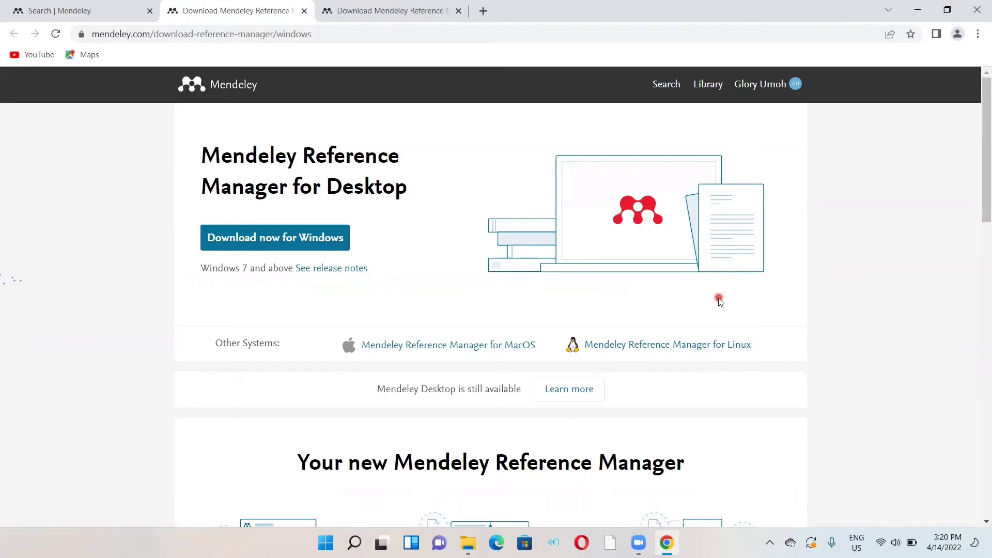
pyautogui.click(294, 245)
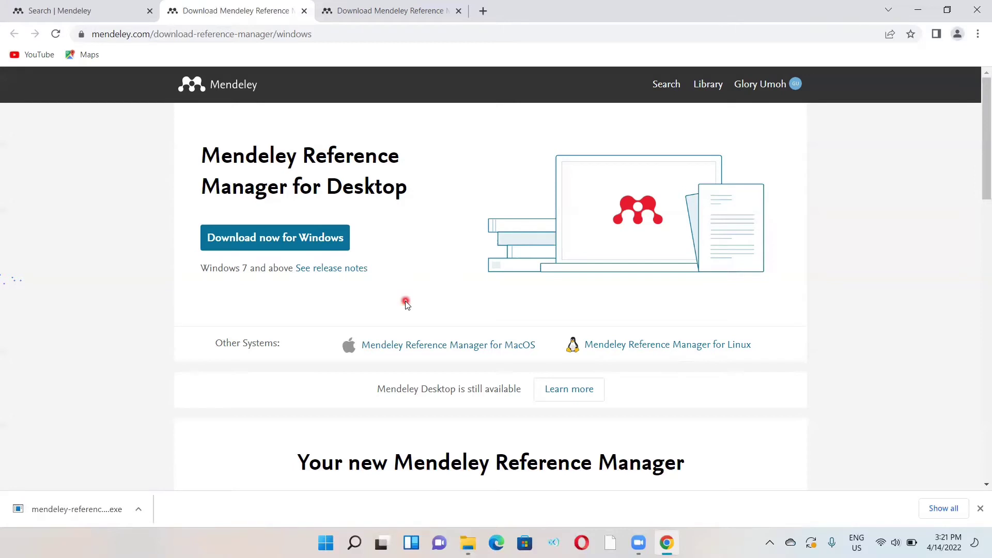
pyautogui.click(138, 509)
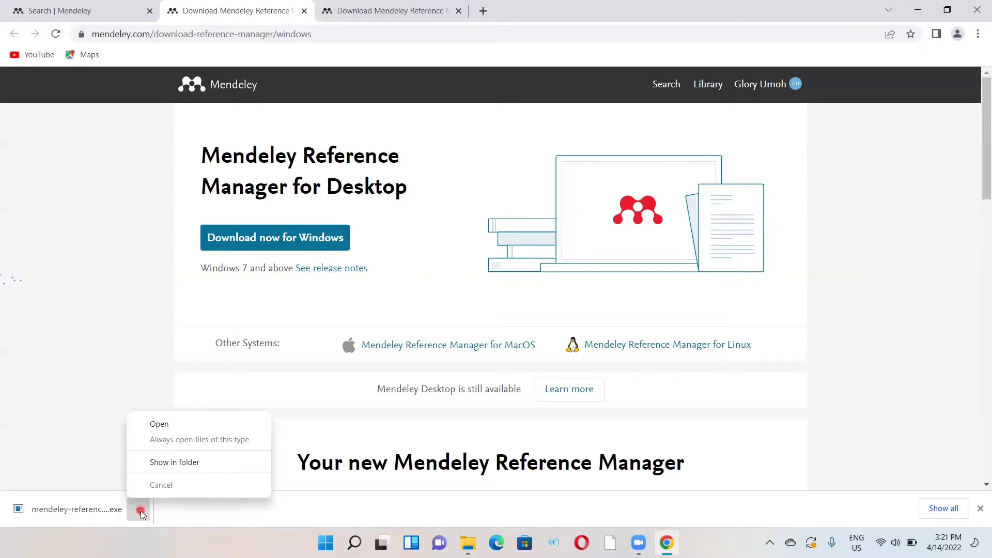
pyautogui.click(185, 464)
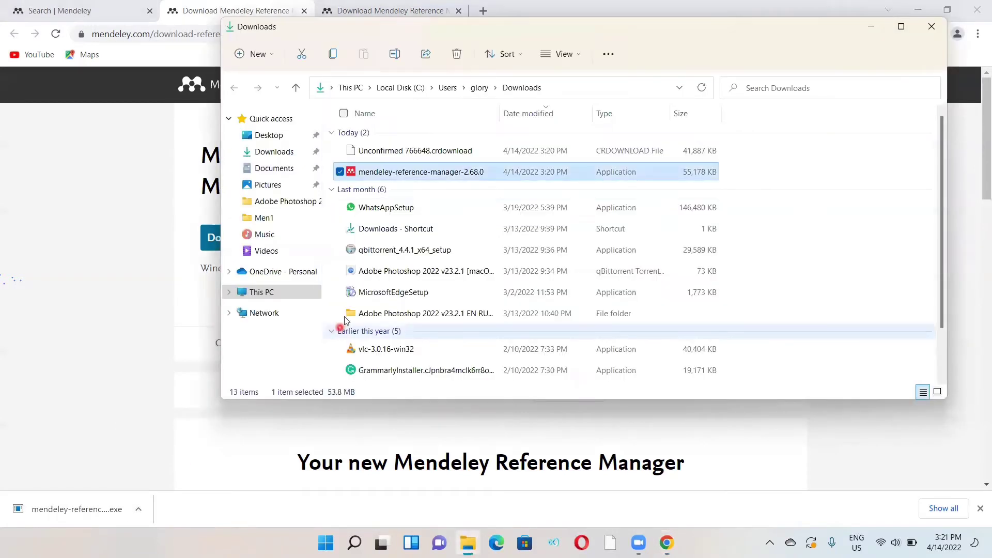
# Run the mendeley-reference-manager-2.68.0 installer for the current user only and launch the program on finishing
pyautogui.doubleClick(455, 176)
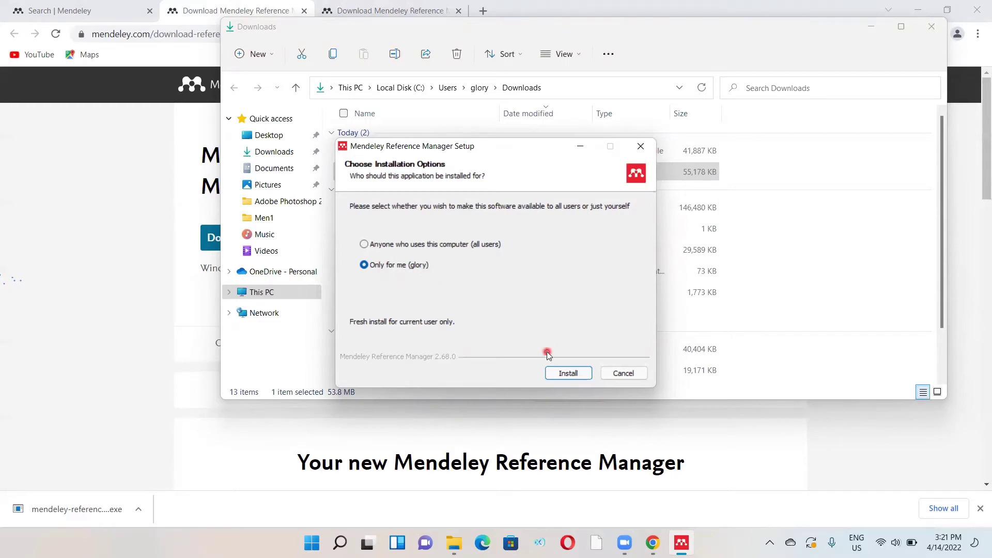
pyautogui.click(562, 378)
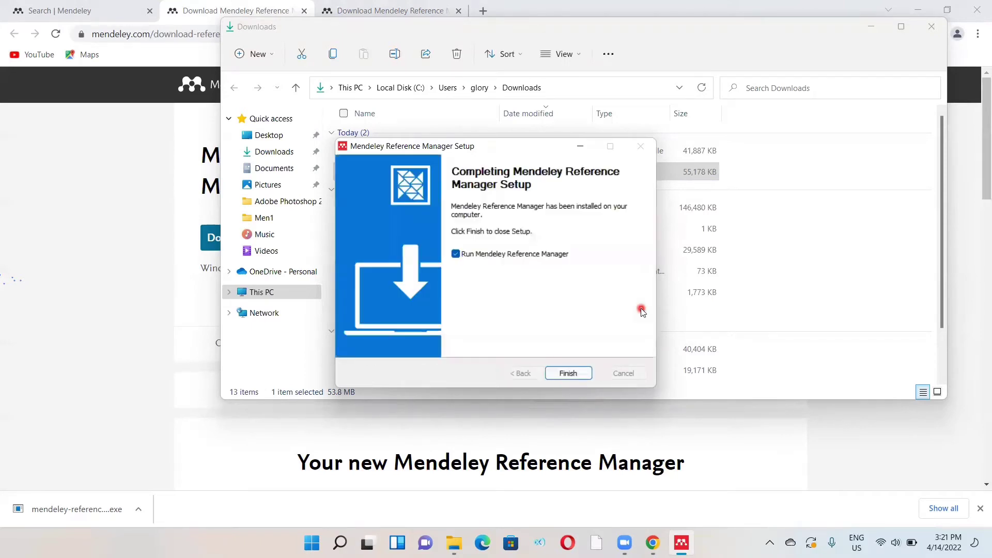
pyautogui.click(569, 374)
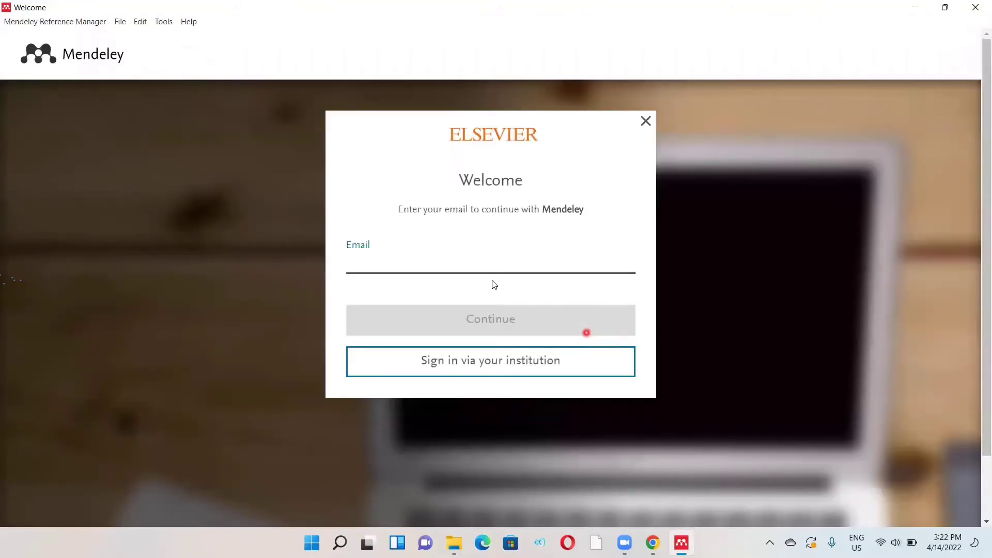
# Sign in to Mendeley Reference Manager with the account e-mail and password
pyautogui.write('g')
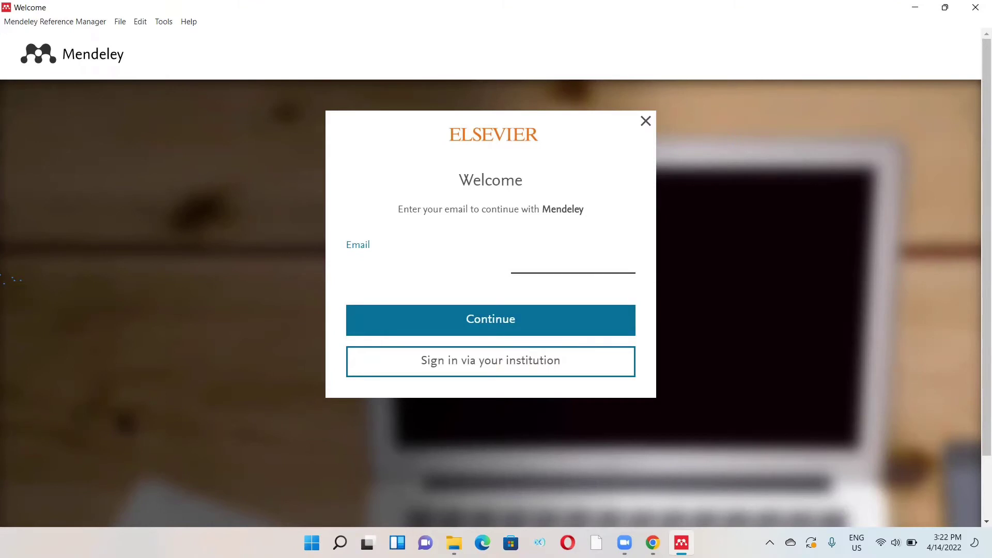
pyautogui.click(486, 330)
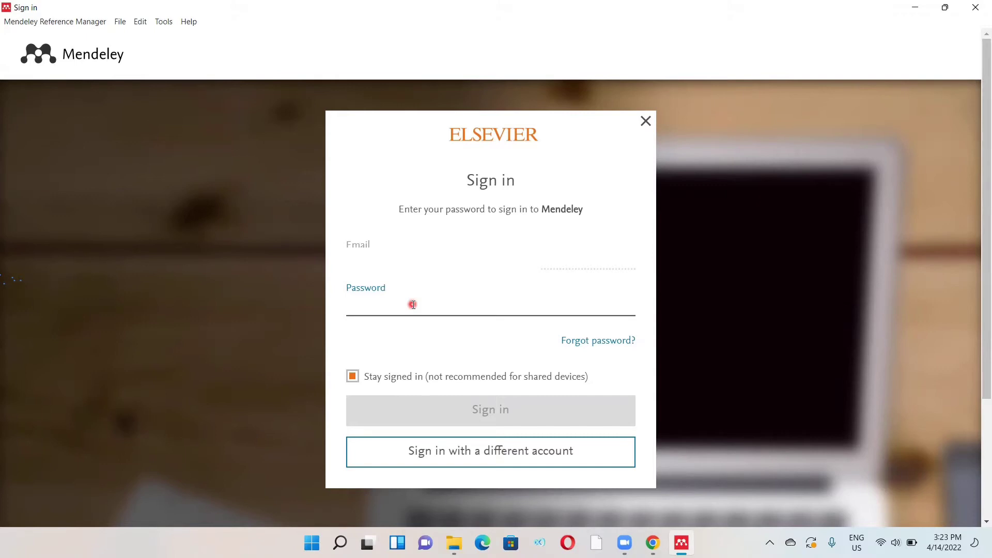
pyautogui.write('•••••')
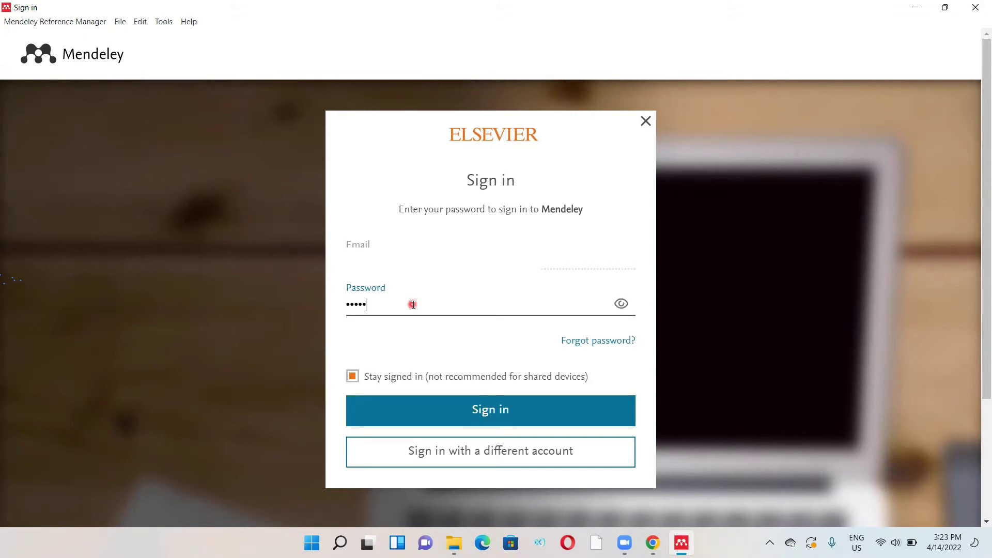
pyautogui.write('••••••••••')
pyautogui.click(474, 412)
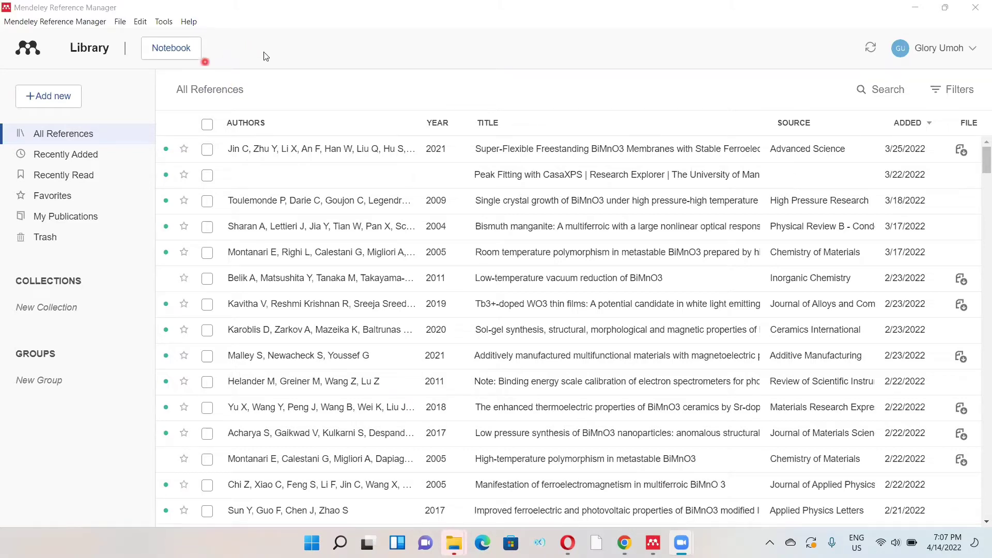
# Open the Mendeley Web Importer installation page from Mendeley Reference Manager
pyautogui.click(164, 22)
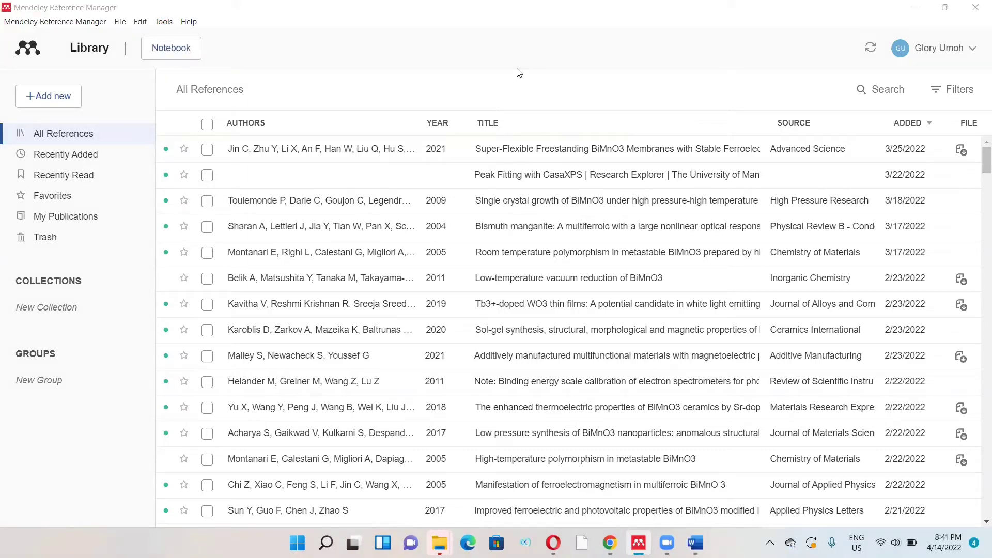
pyautogui.click(163, 21)
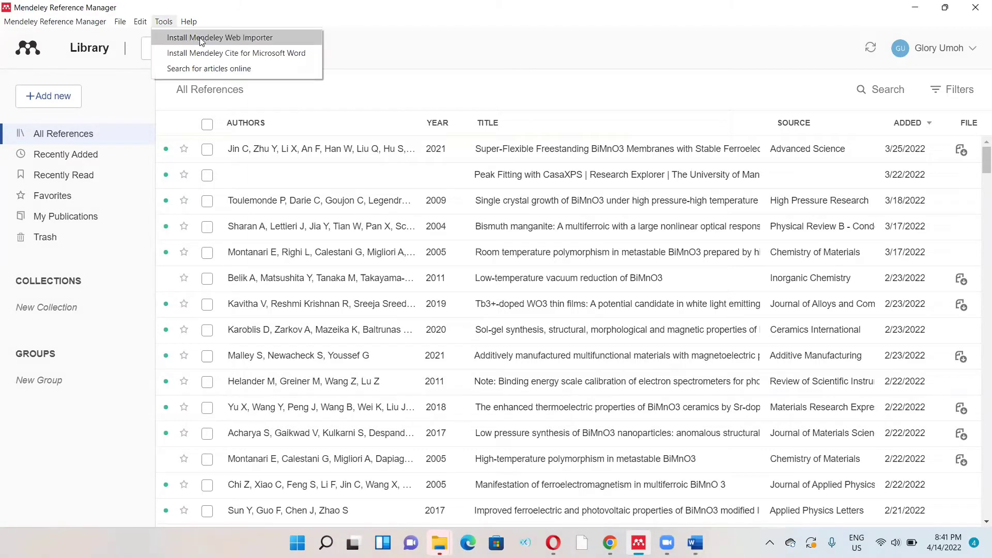
pyautogui.click(244, 39)
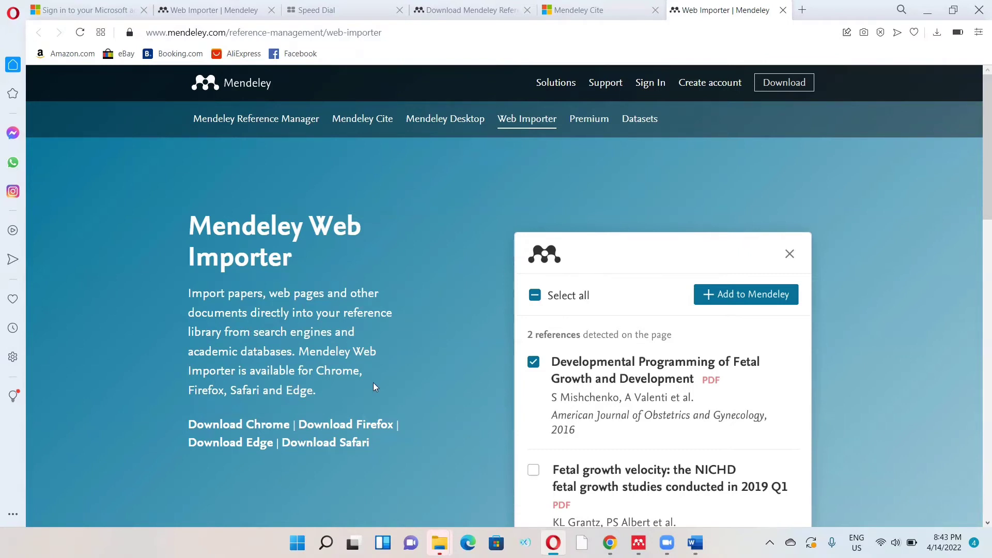
# Choose the Chrome version of Mendeley Web Importer and add the extension to Chrome
pyautogui.click(260, 429)
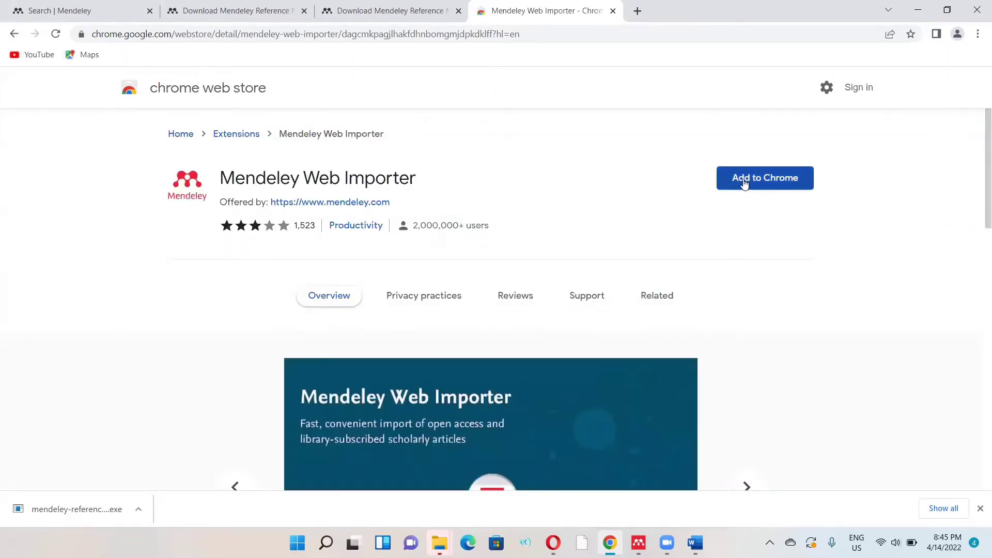
pyautogui.click(795, 185)
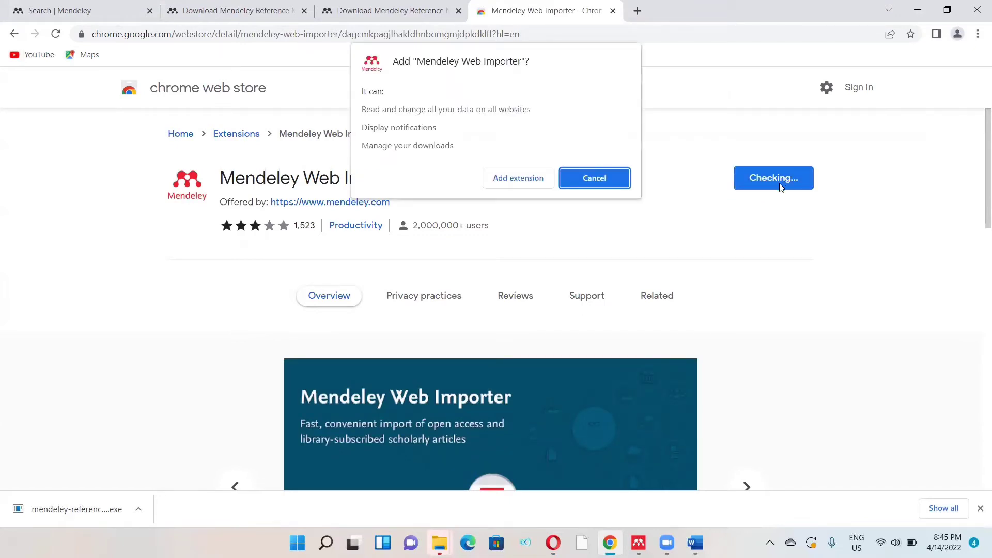
pyautogui.click(518, 178)
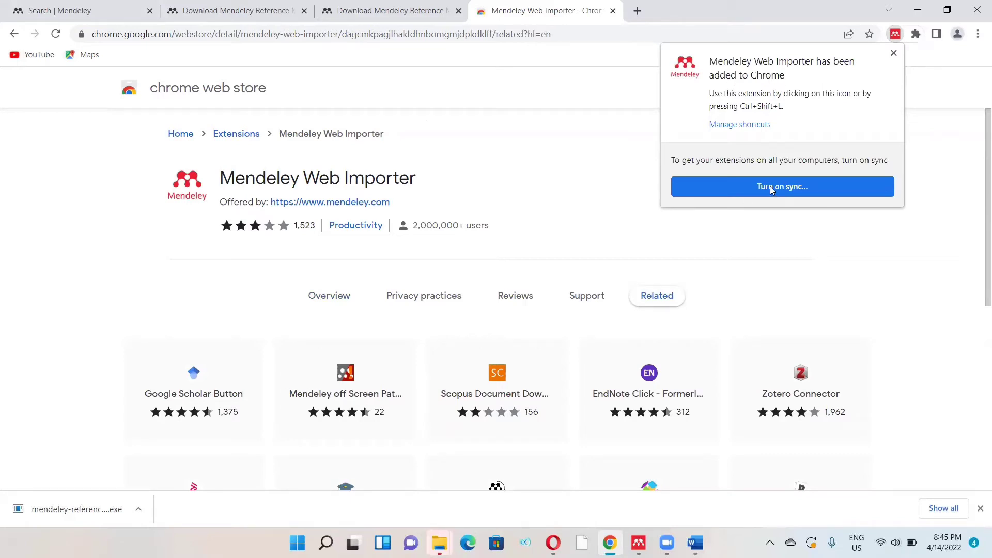
# Turn on Chrome sync by signing in with the Google account's e-mail and password
pyautogui.click(799, 188)
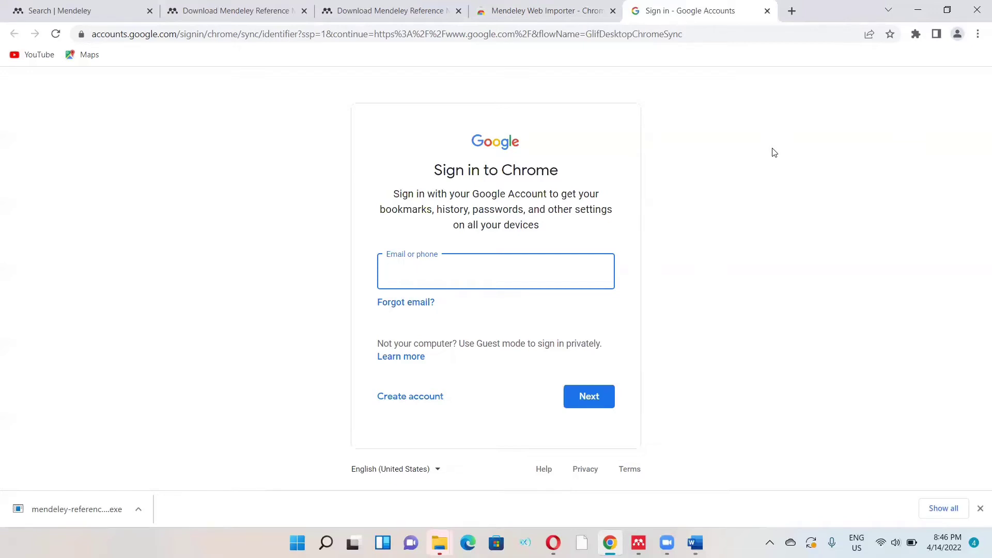
pyautogui.click(586, 273)
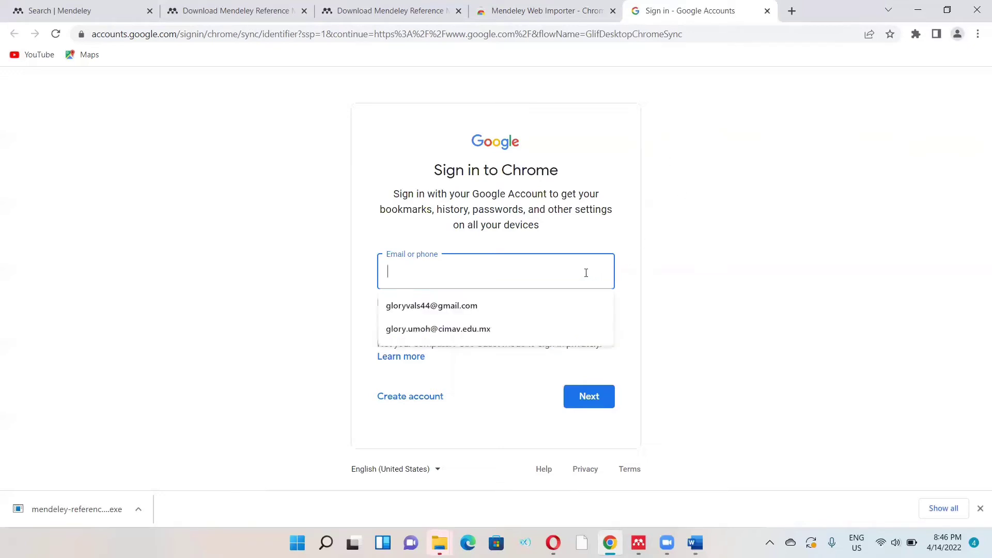
pyautogui.click(488, 335)
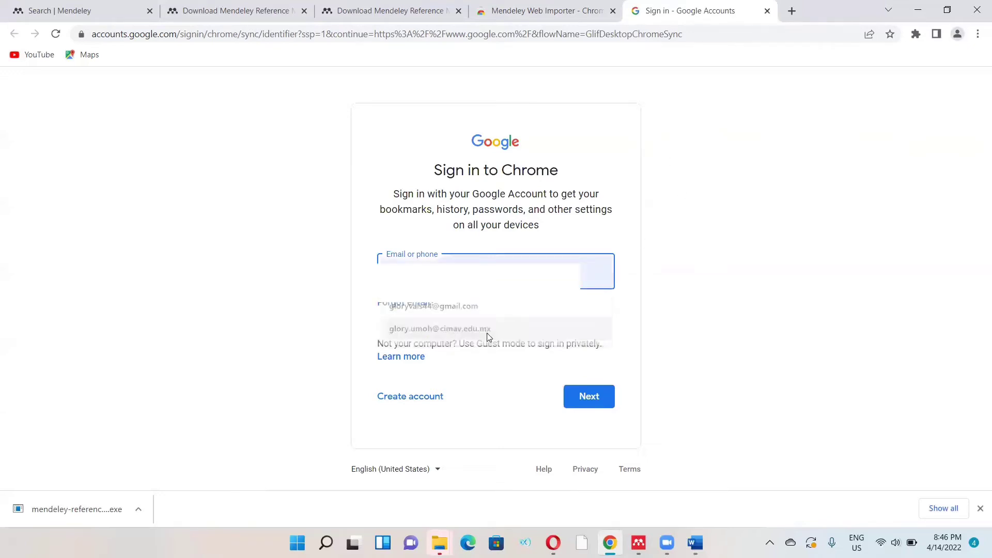
pyautogui.click(594, 399)
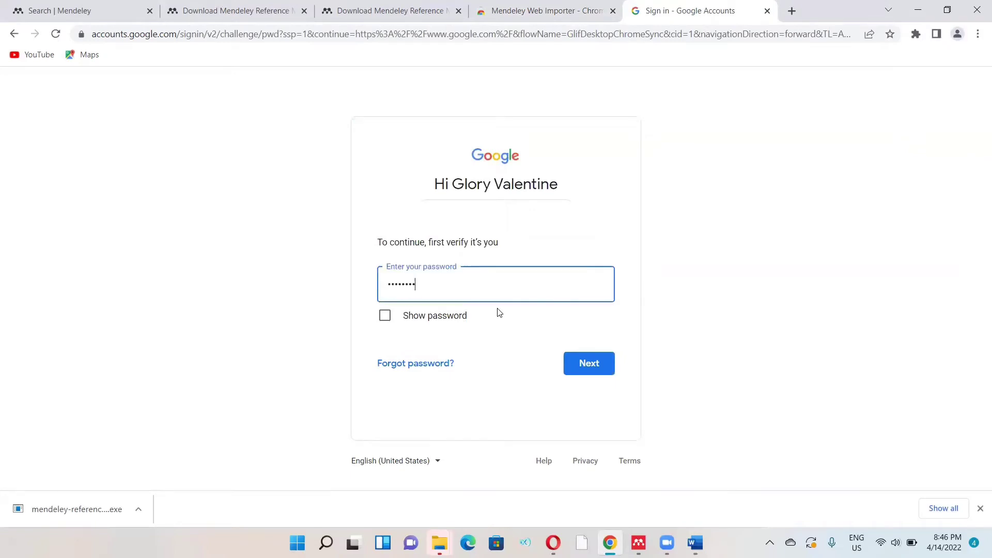
pyautogui.write('••••••')
pyautogui.click(596, 363)
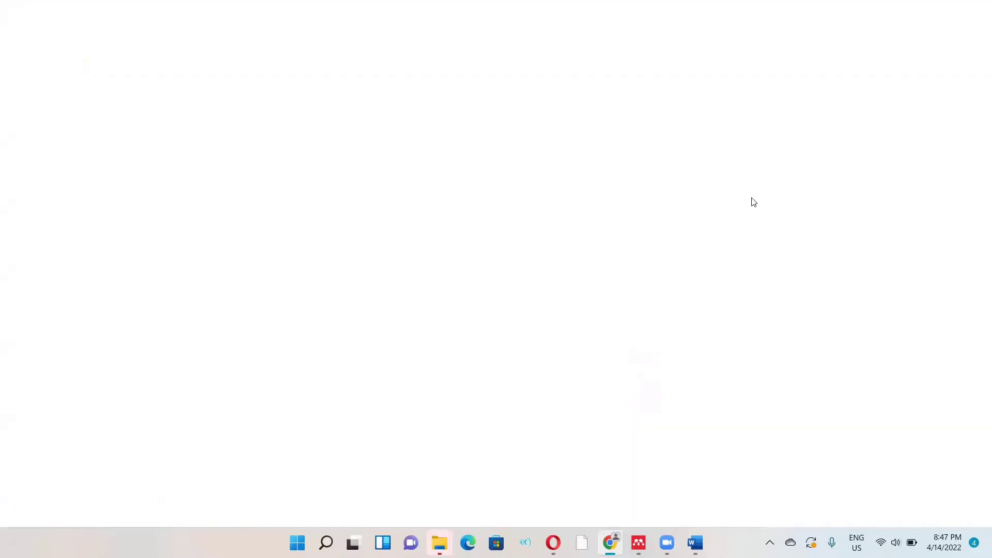
pyautogui.click(578, 317)
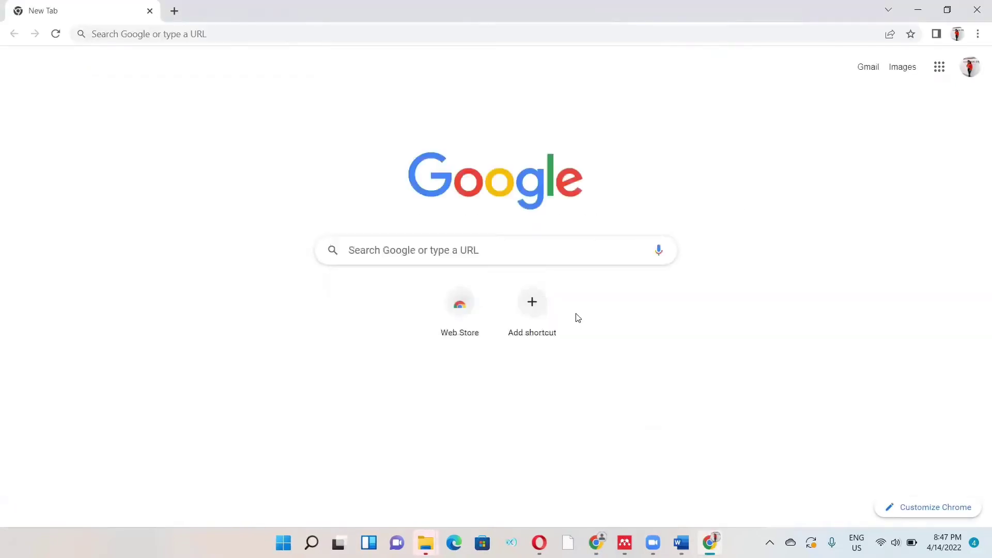
# Return to the previous Chrome window and pin the Mendeley Web Importer extension
pyautogui.hotkey('alt', 'Tab')
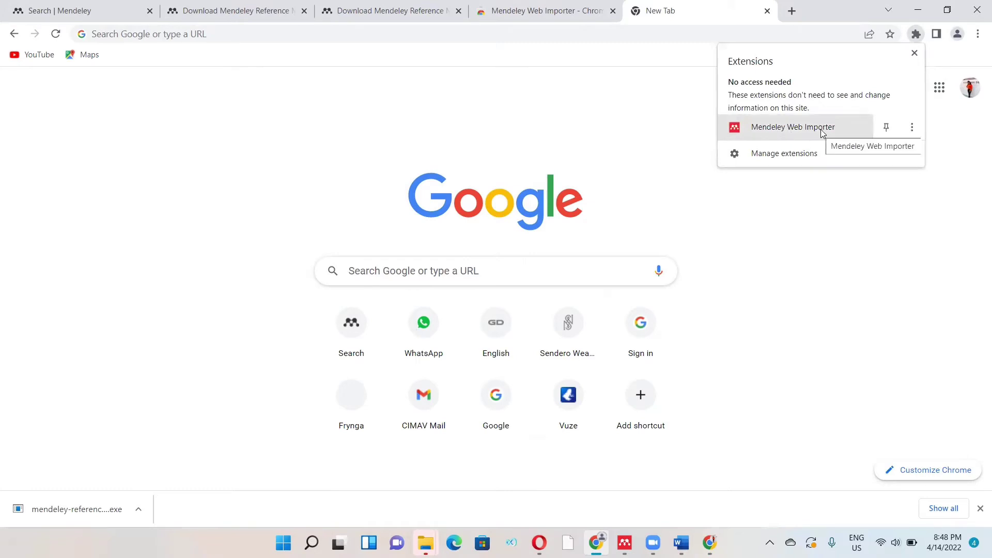
pyautogui.click(915, 128)
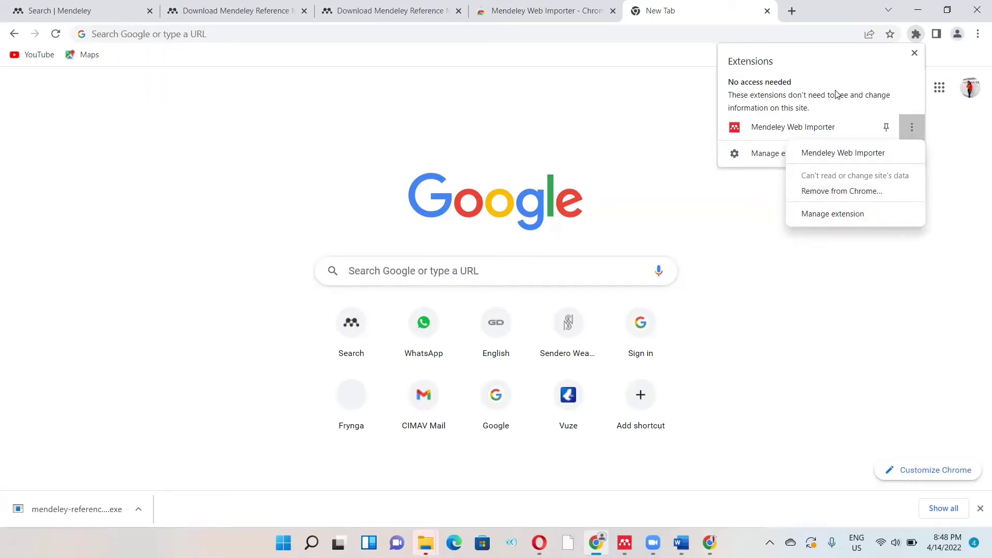
pyautogui.click(887, 127)
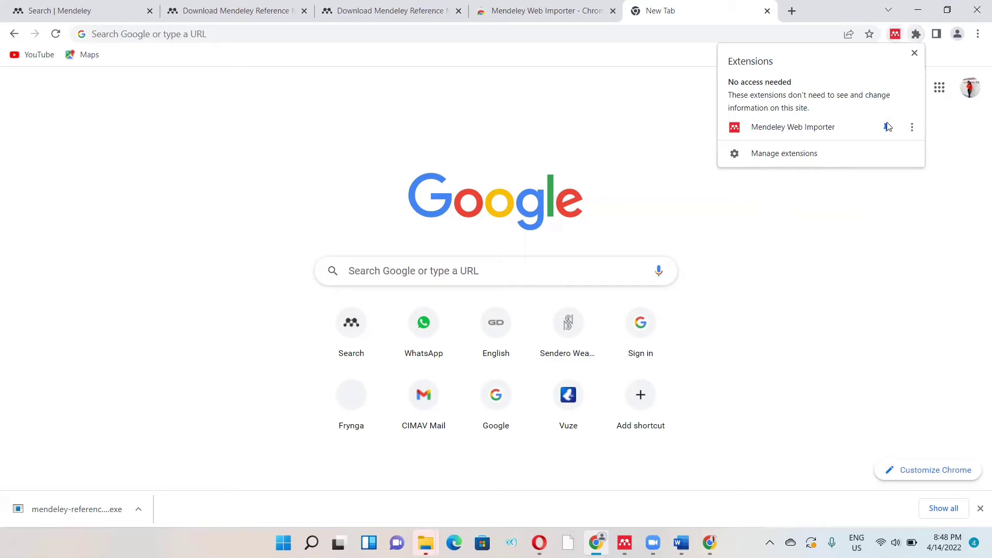
pyautogui.press('Escape')
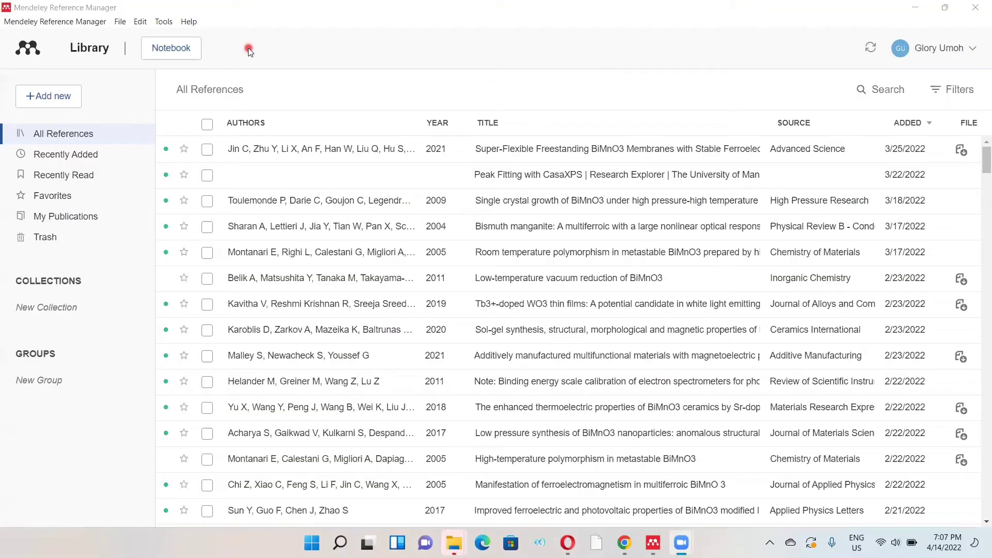
# Request the free Mendeley Cite add-in for Microsoft Word on AppSource and sign in with the Microsoft account's e-mail
pyautogui.click(164, 21)
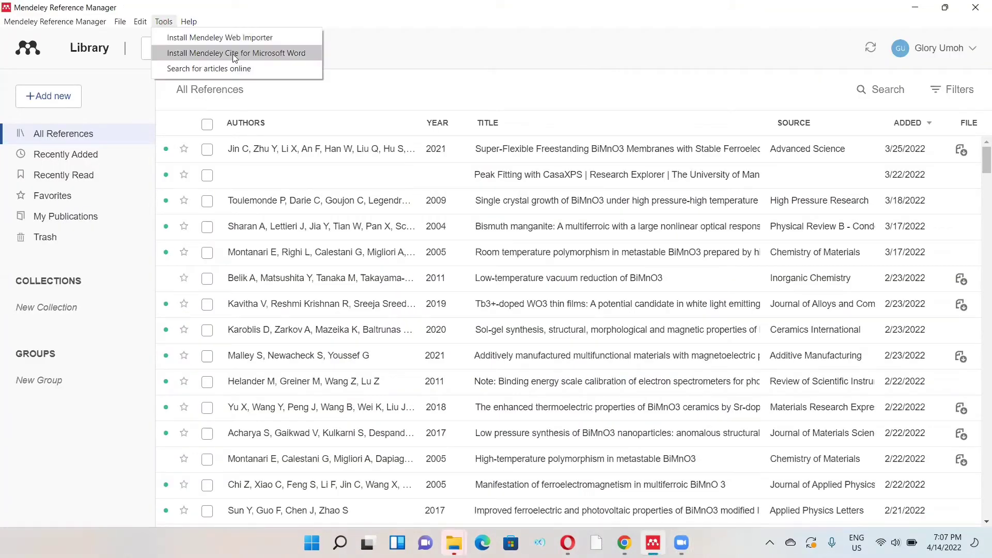
pyautogui.click(273, 53)
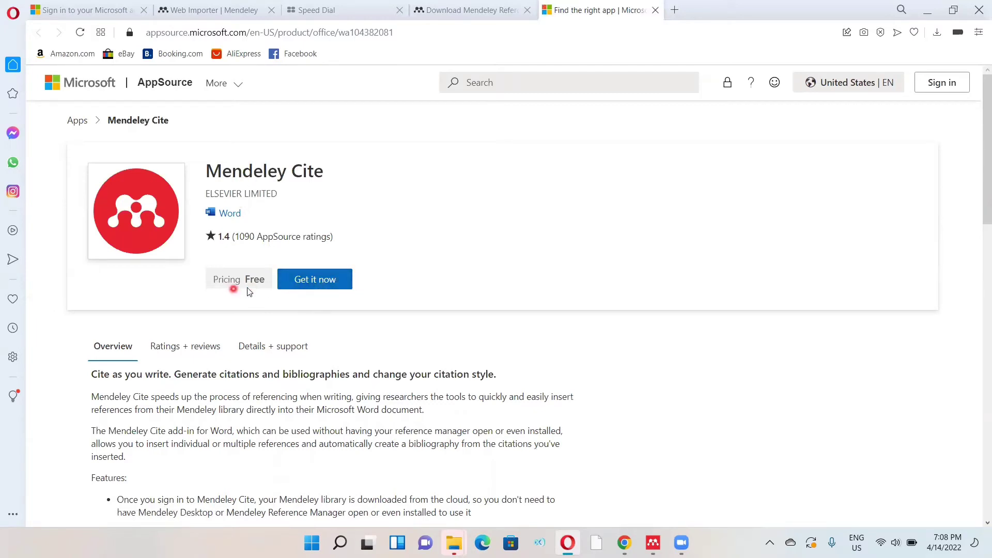
pyautogui.click(306, 288)
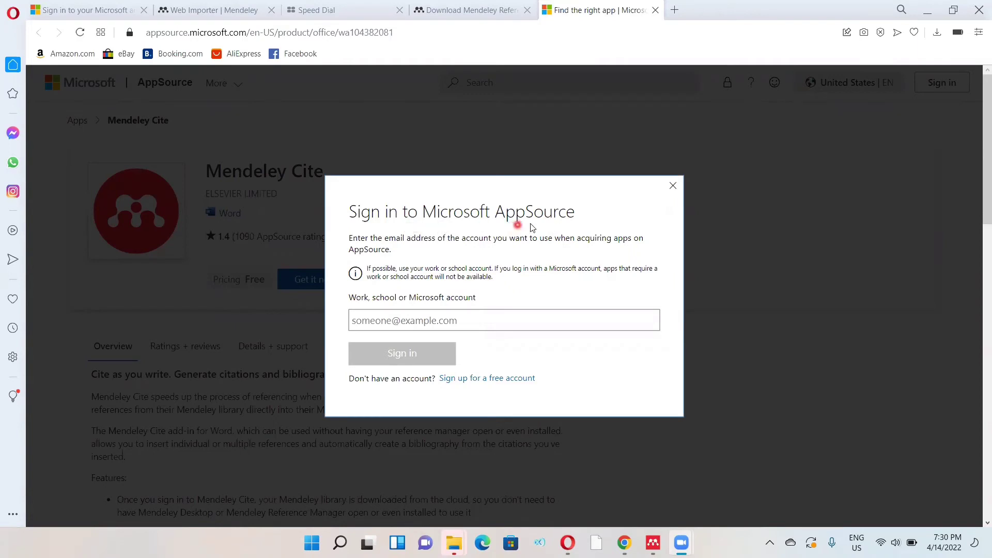
pyautogui.click(459, 322)
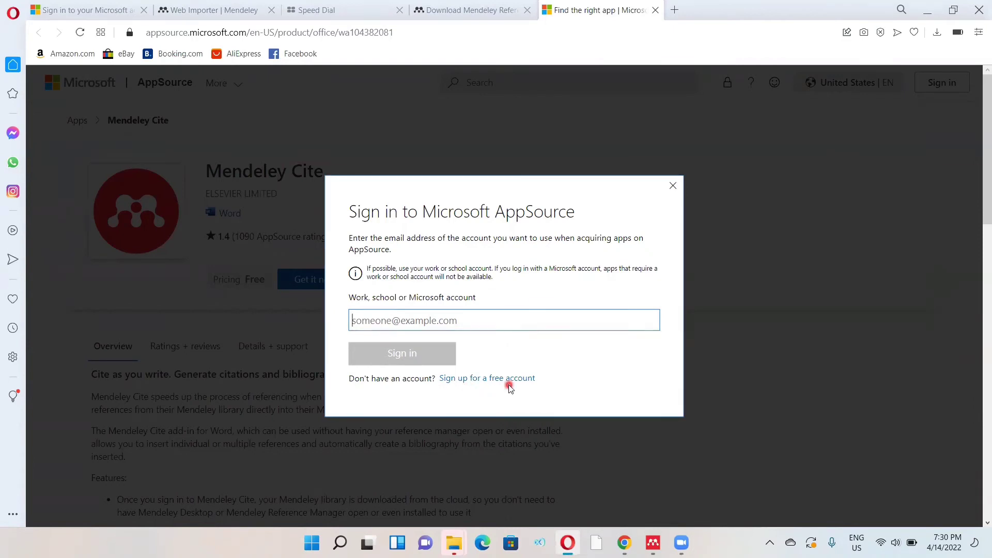
pyautogui.click(480, 320)
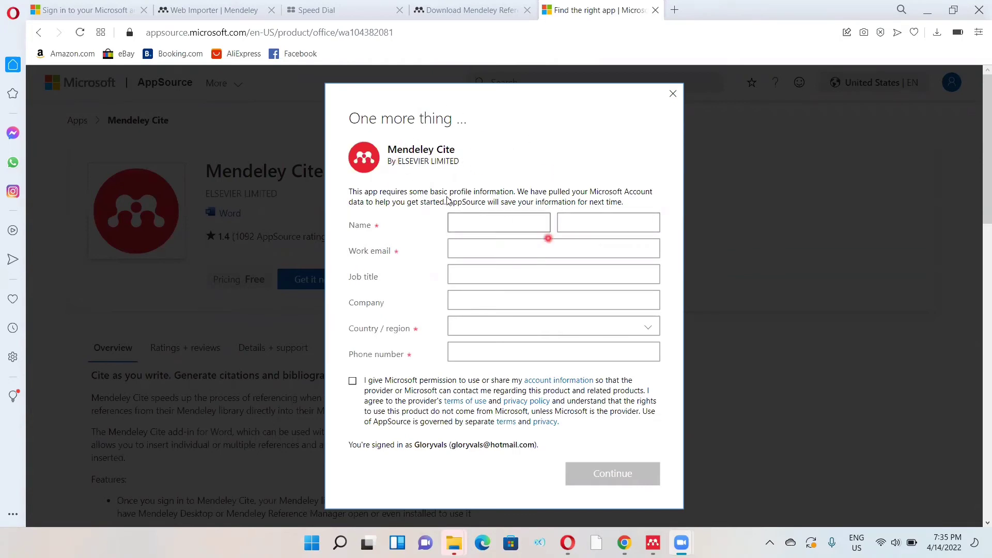
# Fill in the Mendeley Cite profile form with name, work e-mail, job title, company, country and phone number, grant permission, and submit it
pyautogui.click(467, 225)
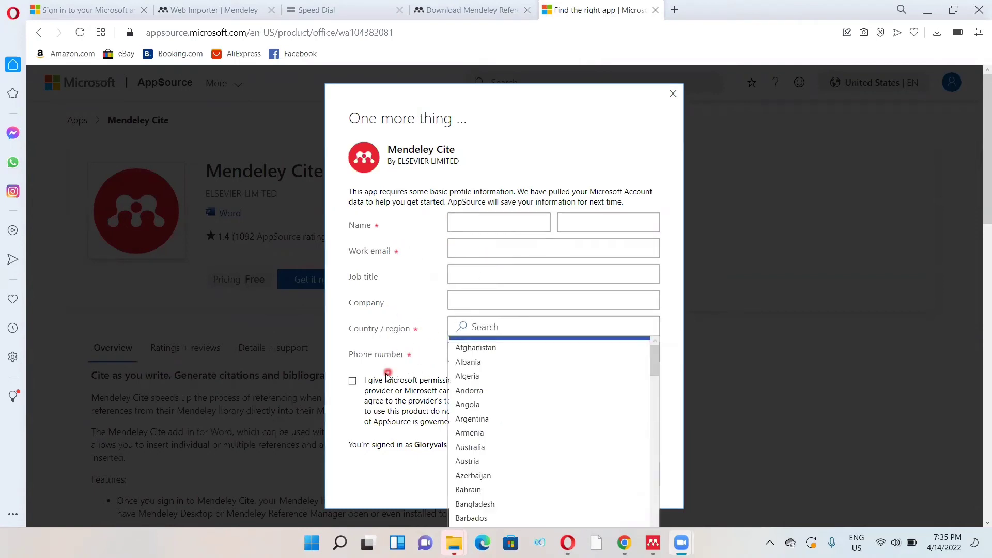
pyautogui.click(388, 330)
pyautogui.click(504, 284)
pyautogui.click(353, 380)
pyautogui.click(677, 345)
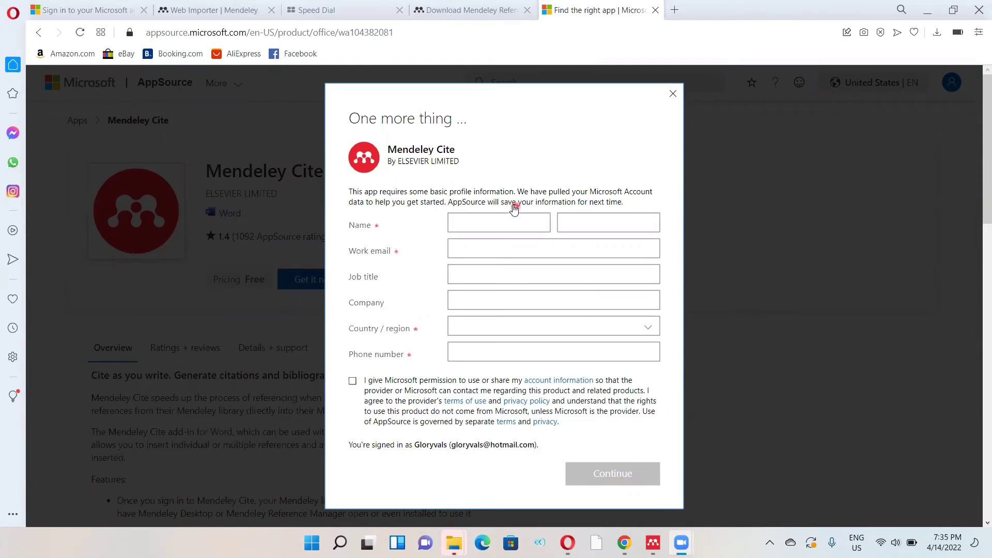
pyautogui.click(505, 221)
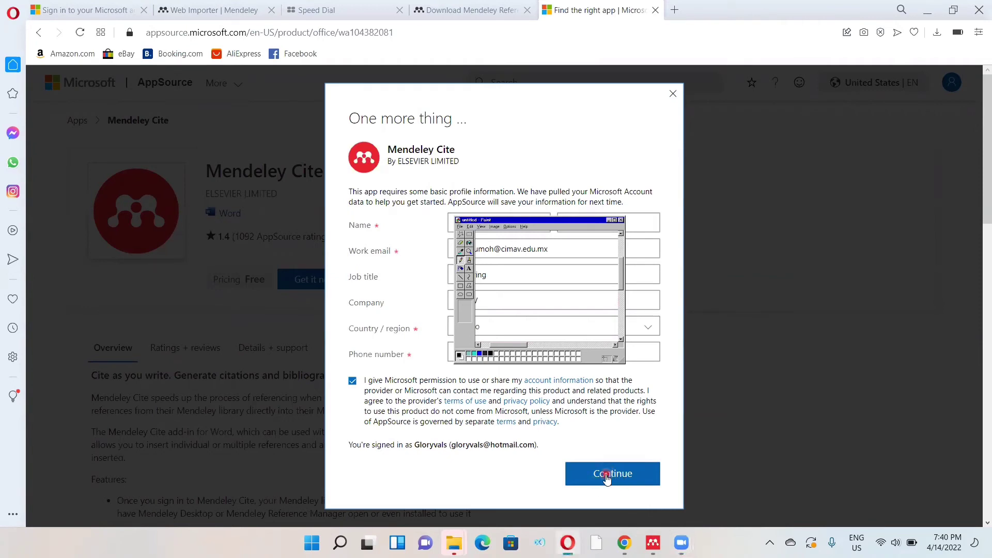
pyautogui.click(607, 478)
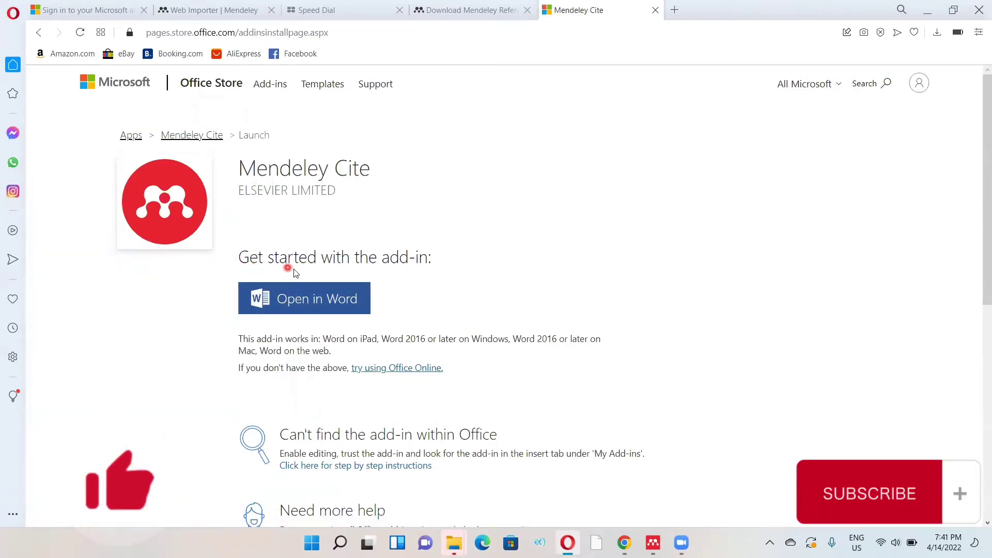
# Open the Mendeley Cite add-in in Word and get through Office setup by accepting the license agreement and continuing past the privacy notice
pyautogui.click(314, 307)
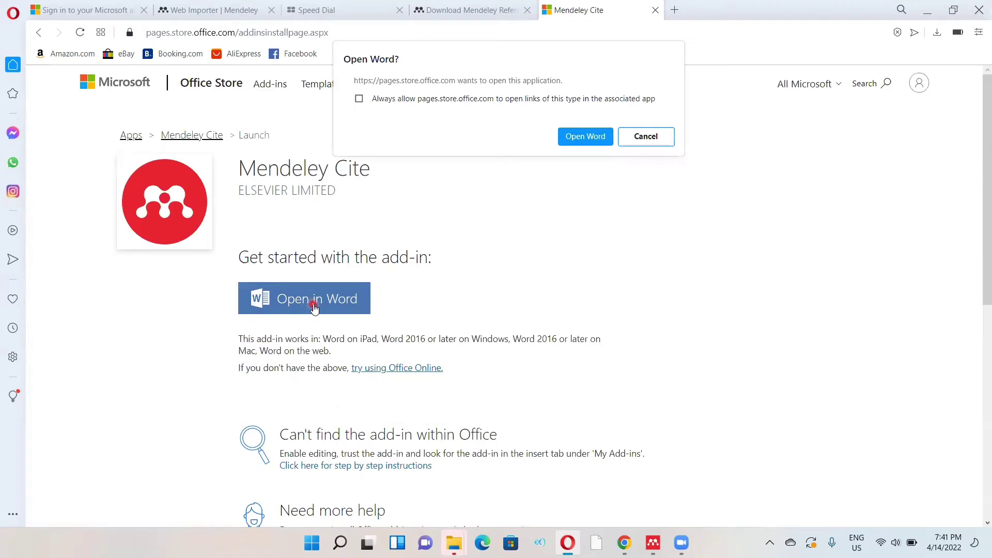
pyautogui.click(587, 142)
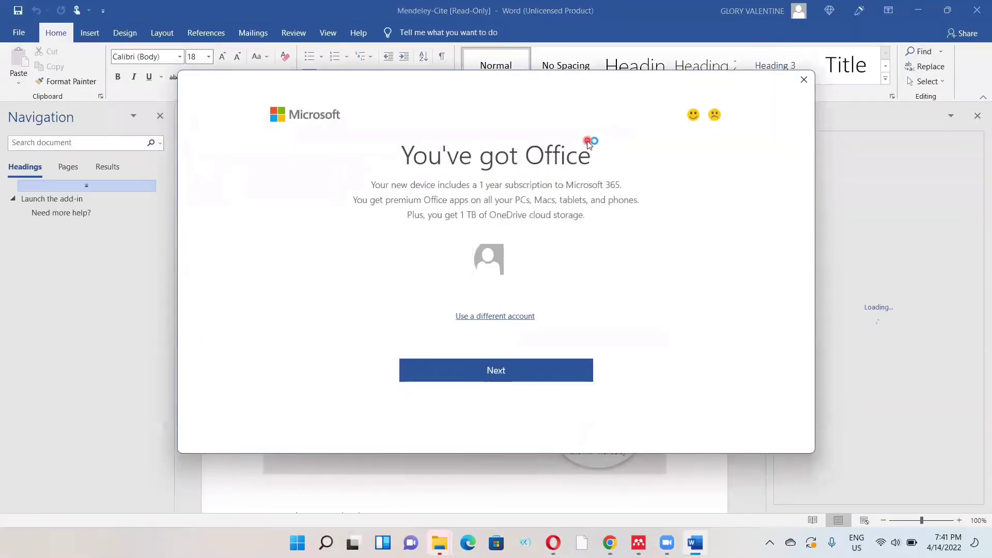
pyautogui.click(505, 372)
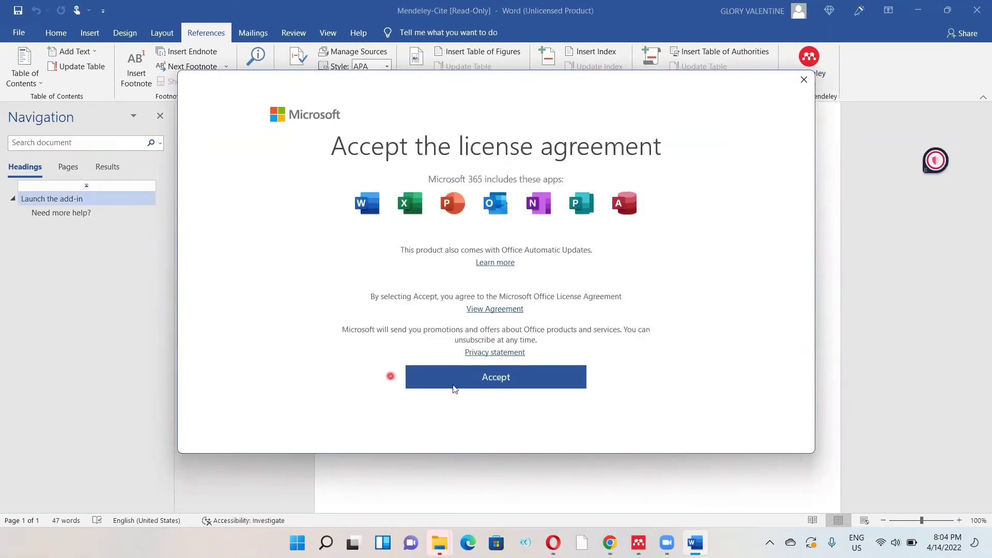
pyautogui.click(488, 383)
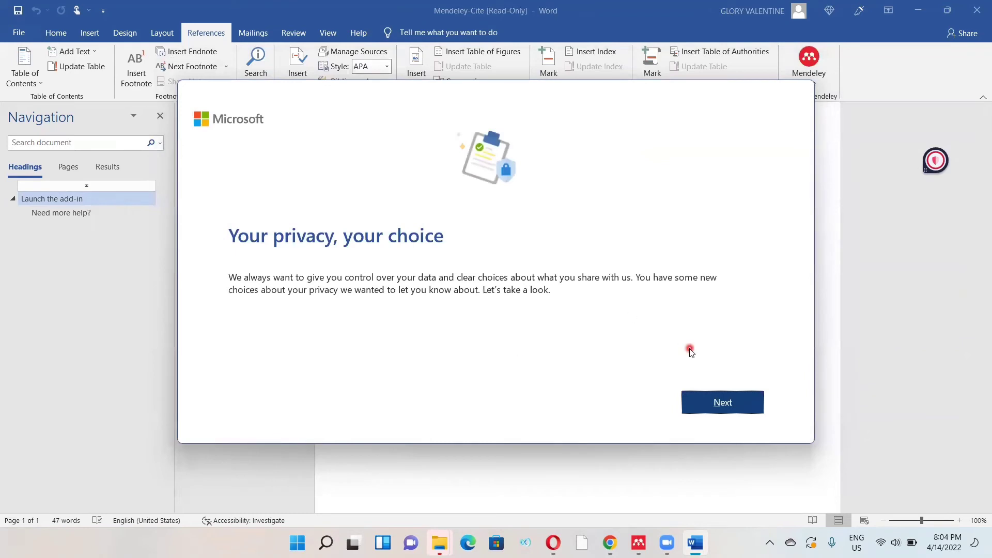
pyautogui.click(697, 402)
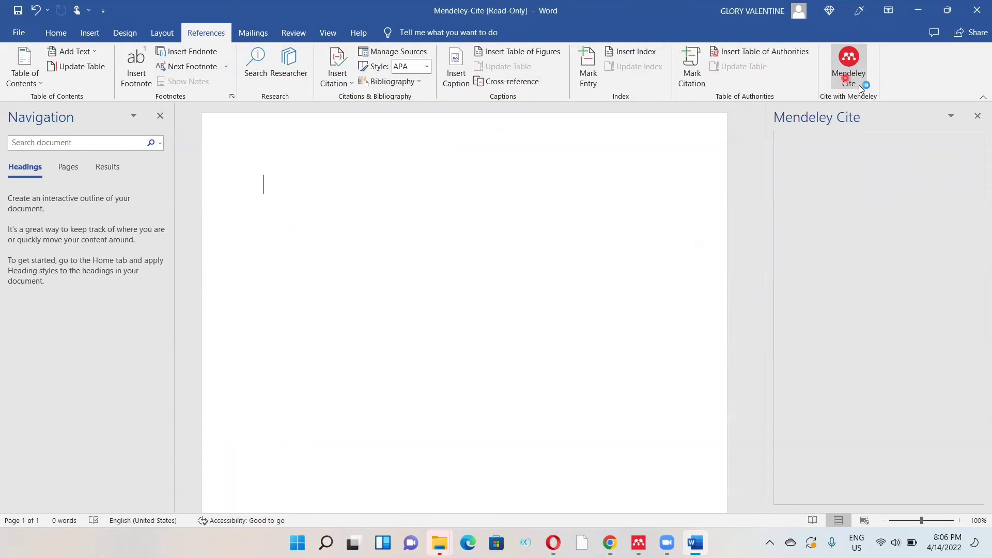
# Launch Mendeley Cite in the Word document and get started with it to load the Mendeley library's references
pyautogui.click(836, 72)
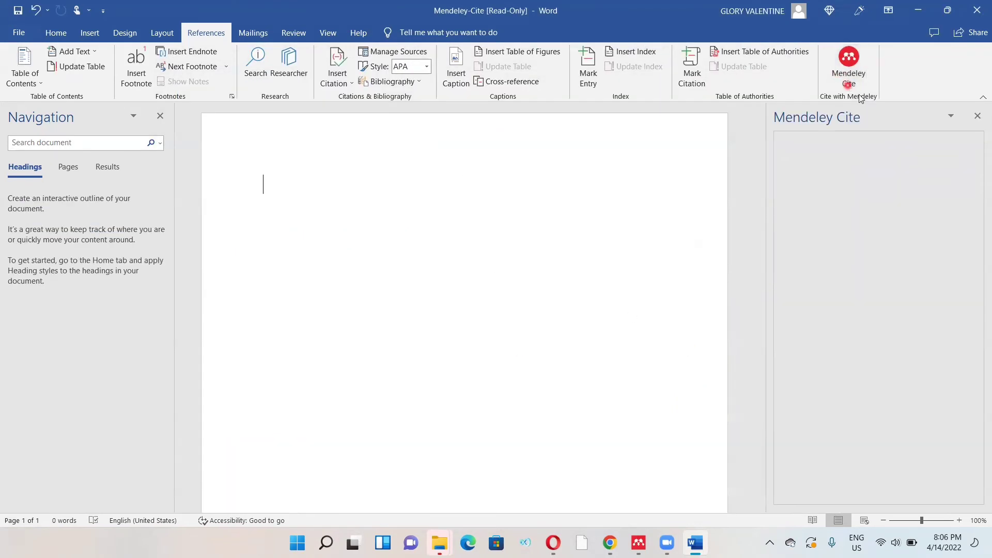
pyautogui.click(854, 86)
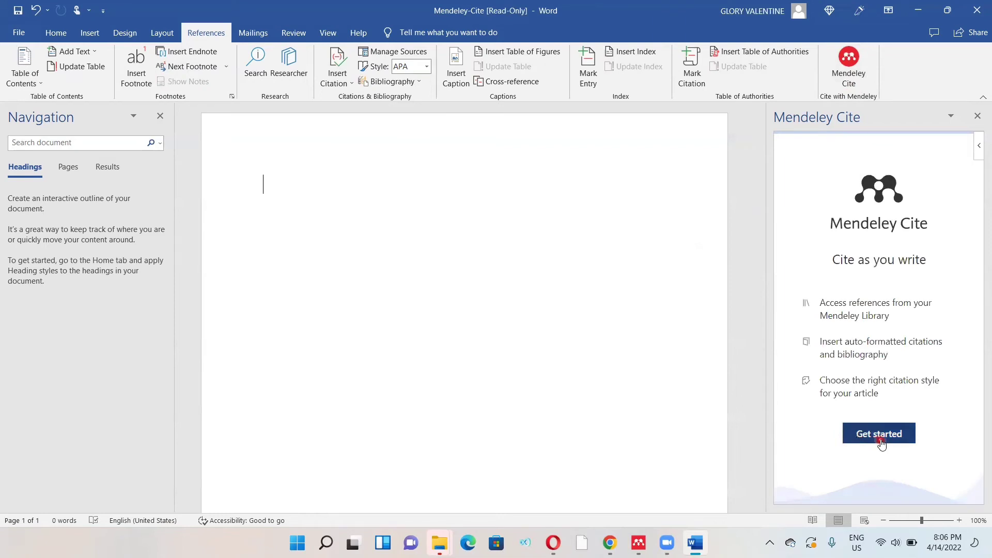
pyautogui.click(880, 437)
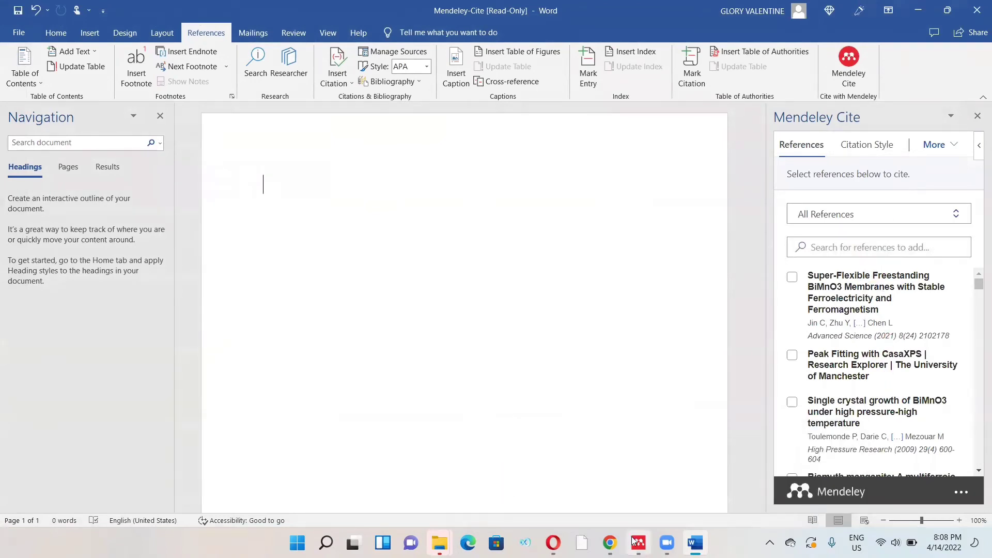
# Compare the reference list in Mendeley Reference Manager with the one in Mendeley Cite, ending back in Word
pyautogui.moveTo(639, 542)
pyautogui.click(646, 459)
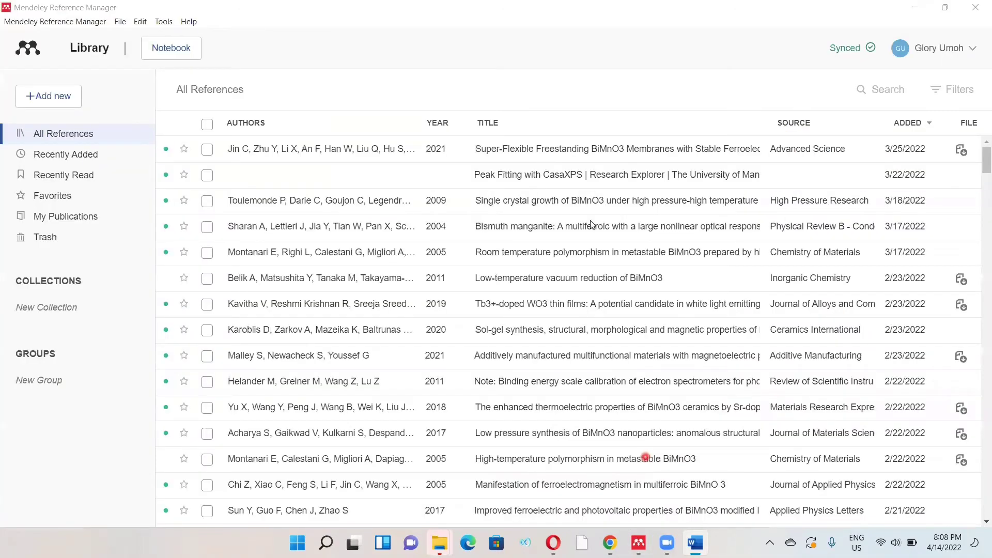
pyautogui.moveTo(696, 543)
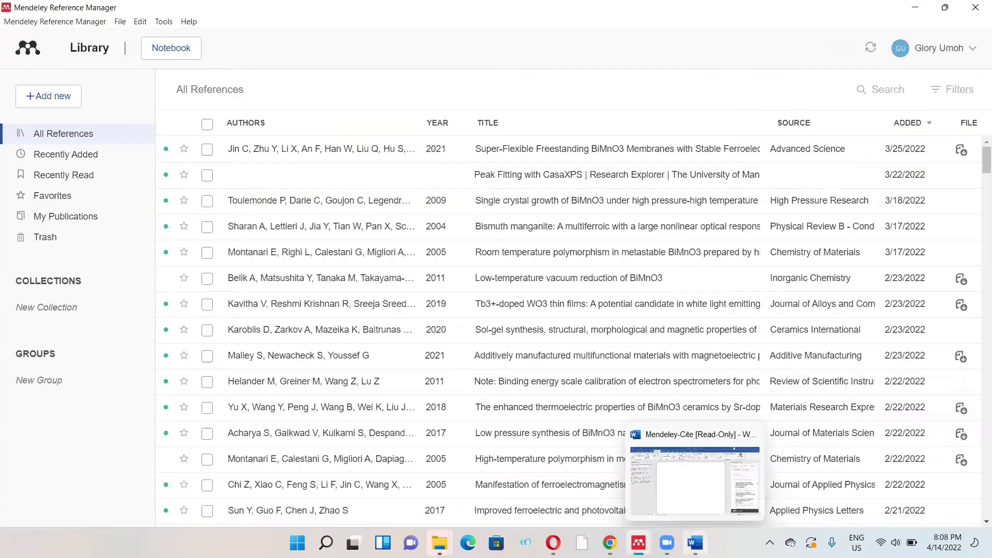
pyautogui.click(700, 500)
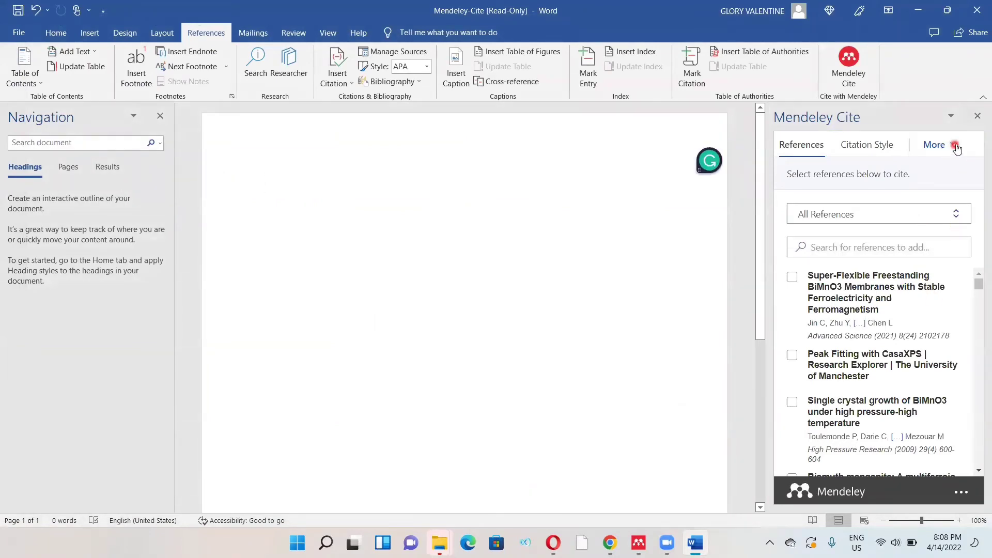
# Close the Mendeley Cite pane in Word and return to the References commands
pyautogui.click(977, 119)
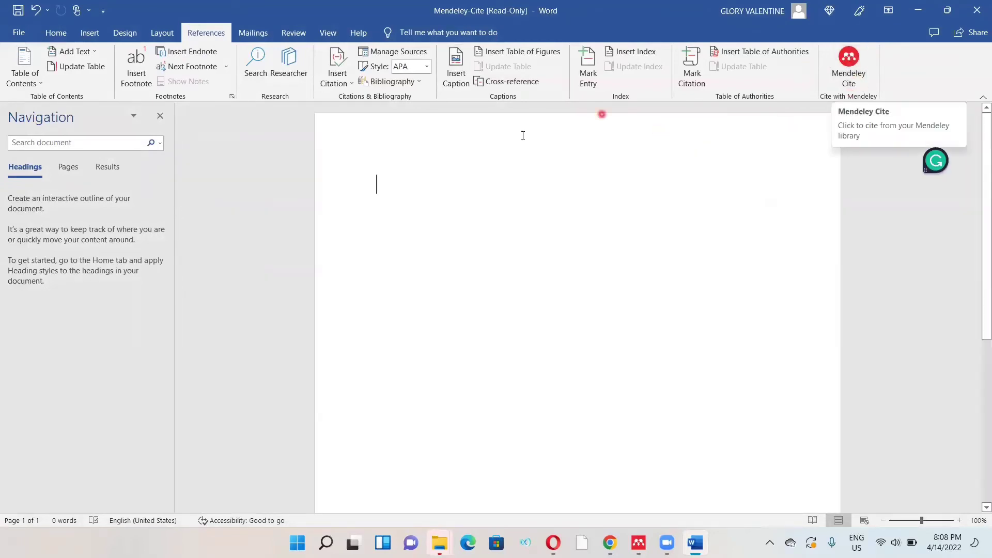
pyautogui.click(98, 38)
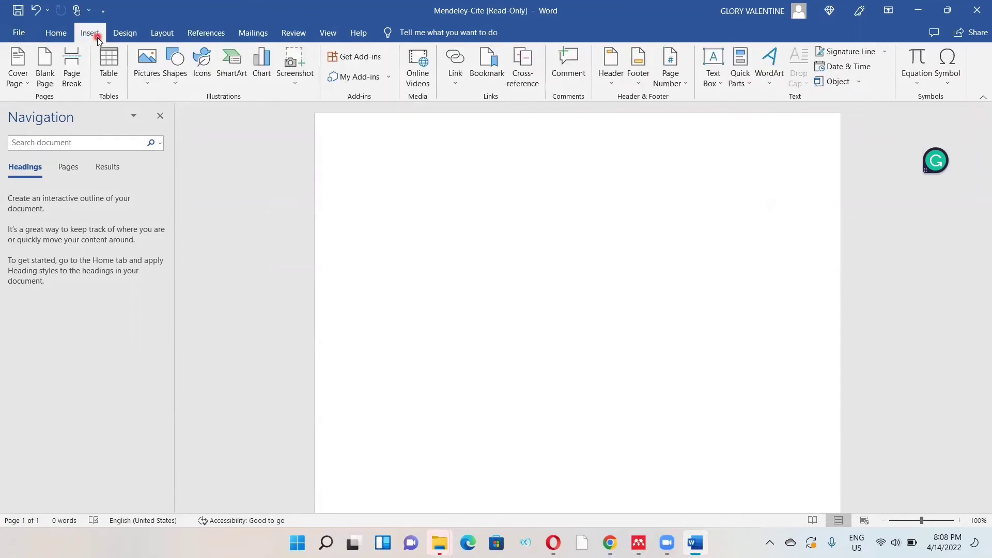
pyautogui.click(201, 36)
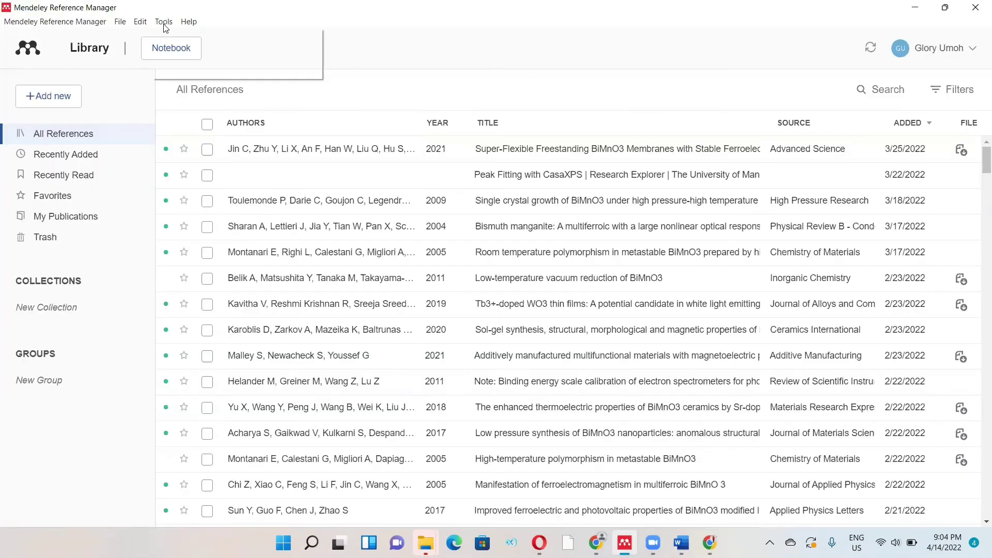
# Start an online article search from Mendeley Reference Manager
pyautogui.click(164, 21)
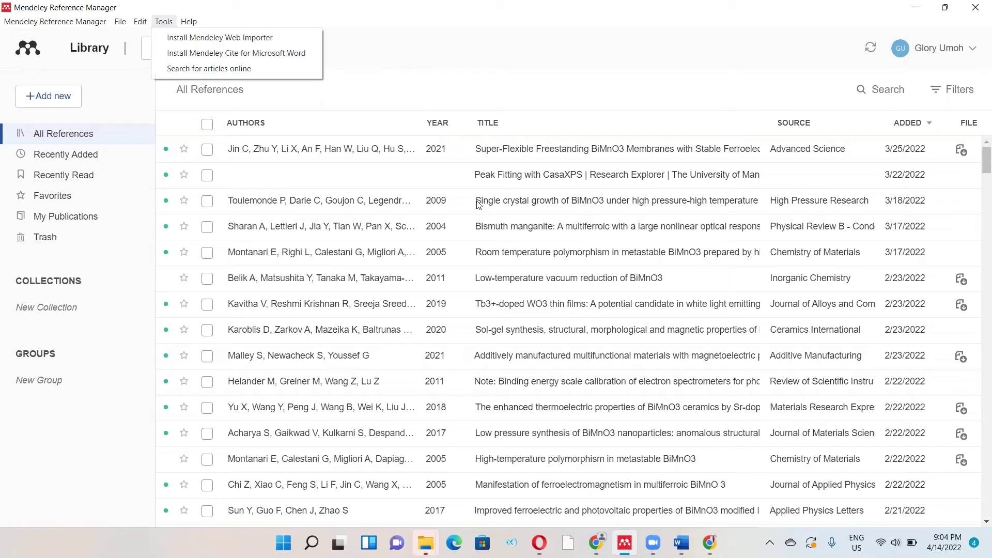
pyautogui.click(612, 306)
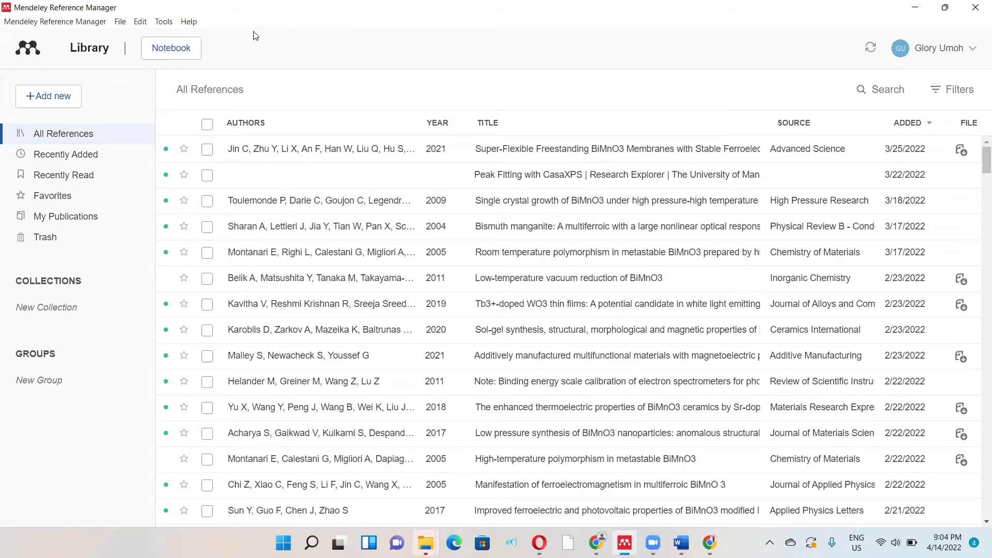
pyautogui.click(166, 23)
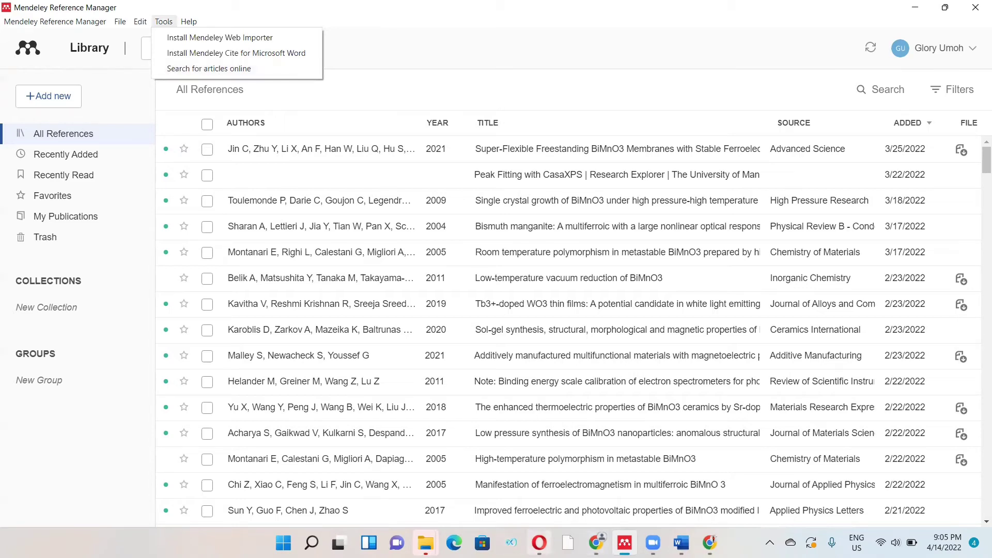
pyautogui.moveTo(539, 543)
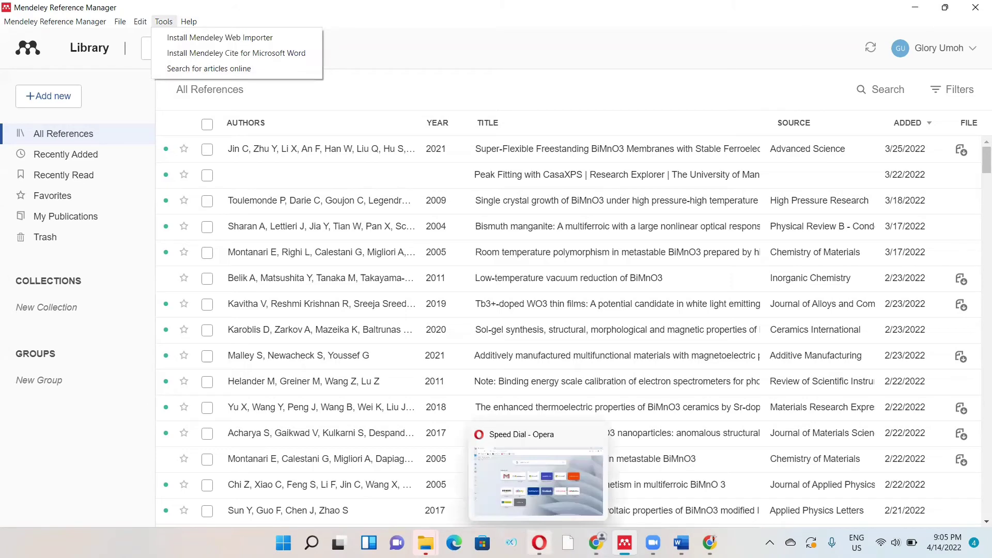
pyautogui.click(164, 23)
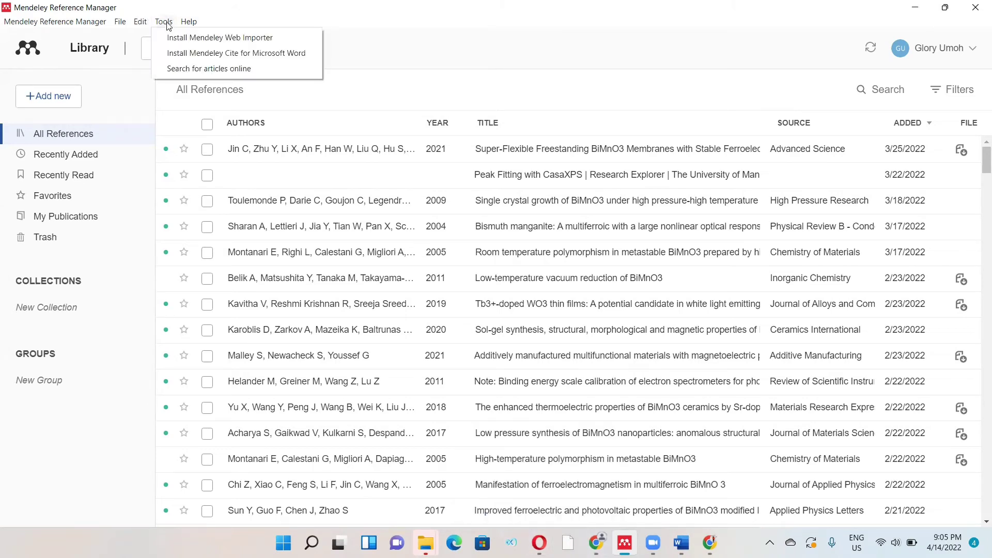
pyautogui.click(175, 69)
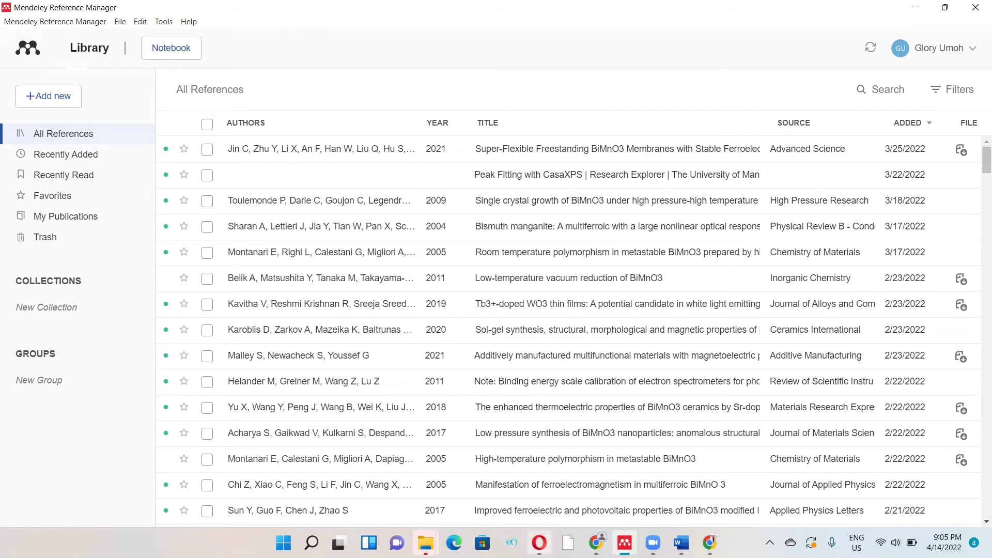
# Switch to Opera and pin the Mendeley Web Importer extension
pyautogui.moveTo(534, 540)
pyautogui.click(599, 481)
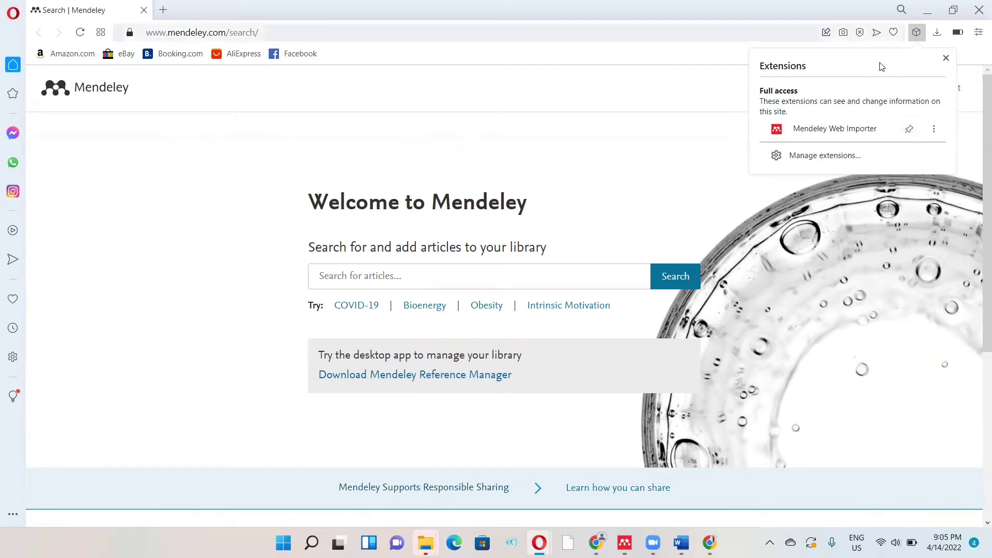
pyautogui.click(909, 132)
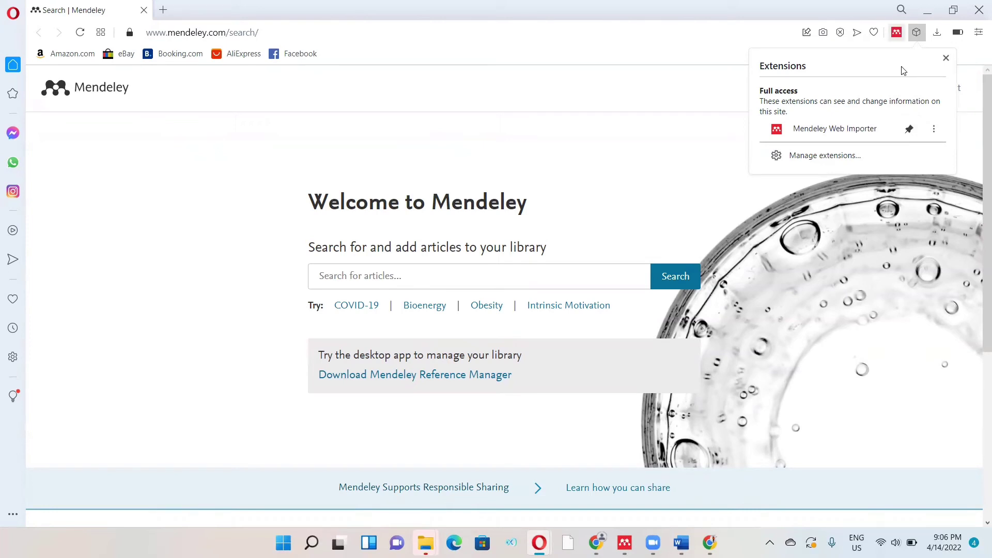
pyautogui.click(676, 118)
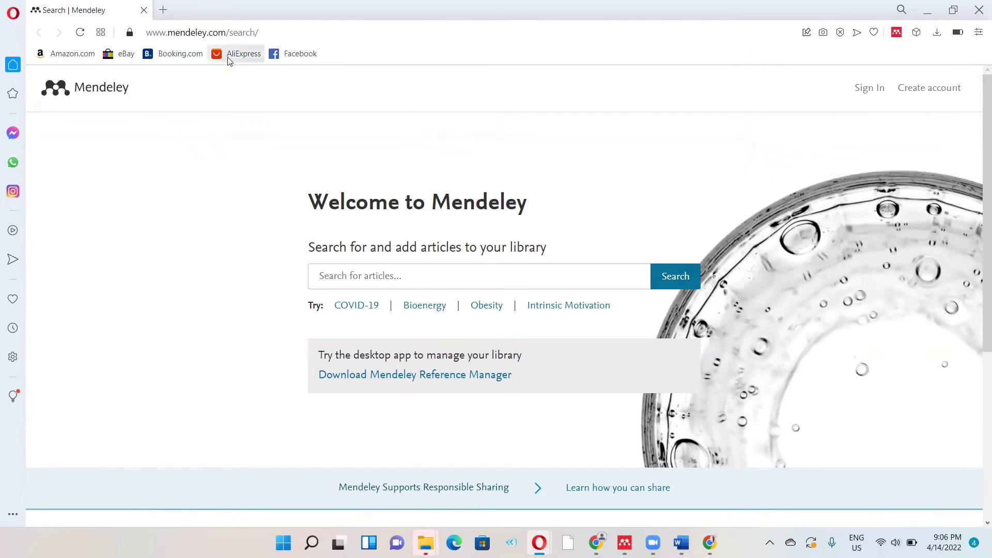
# Search Mendeley's online article catalogue for "effect of co2"
pyautogui.click(377, 278)
pyautogui.write('effect of co2')
pyautogui.click(663, 279)
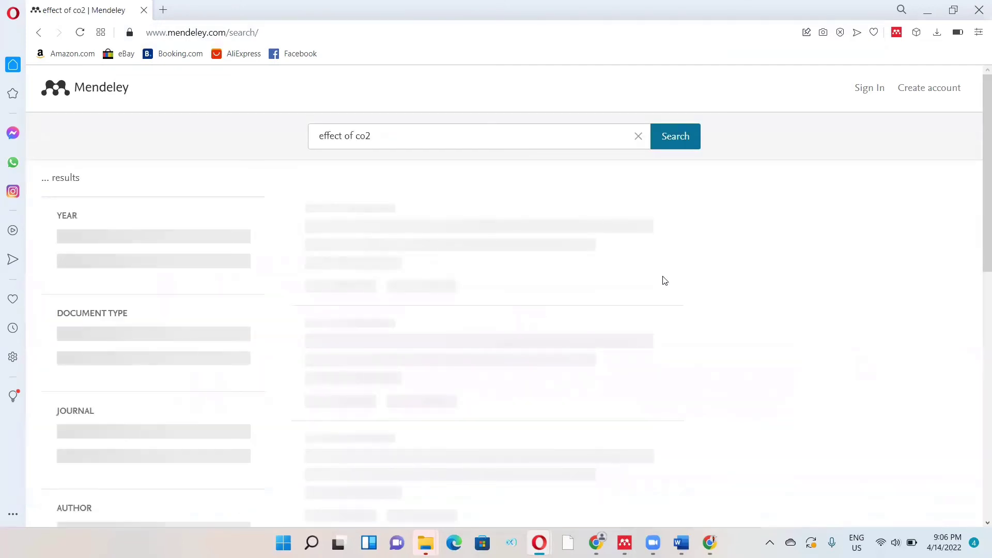
# Add "The physiological effect of CO2 on the hydrological cycle in summer over Europe" to the library with the Web Importer
pyautogui.click(663, 280)
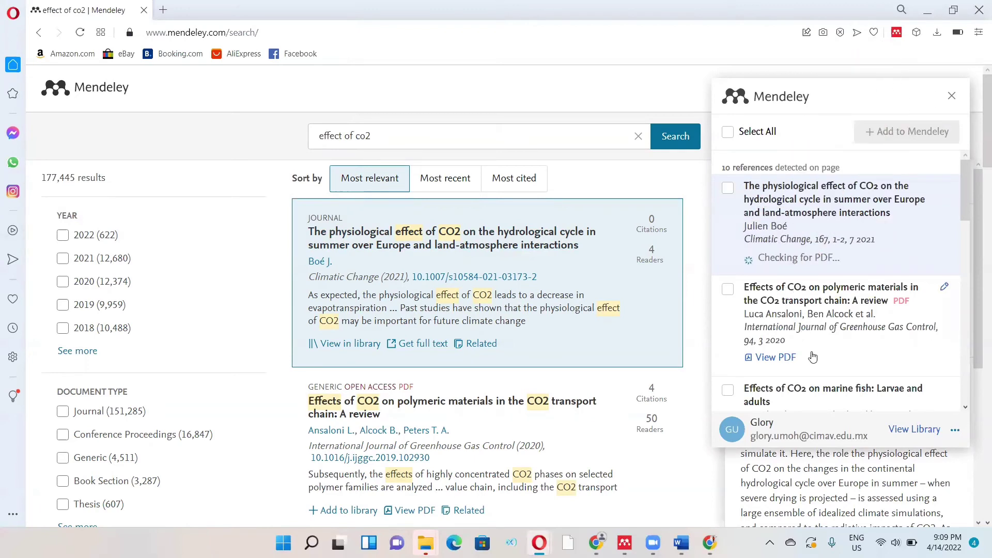
pyautogui.click(727, 188)
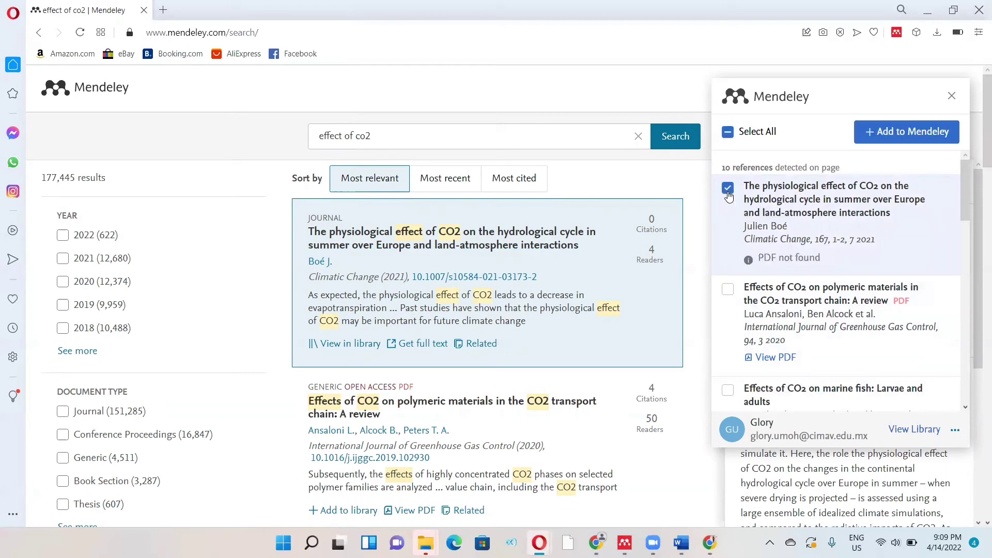
pyautogui.click(877, 133)
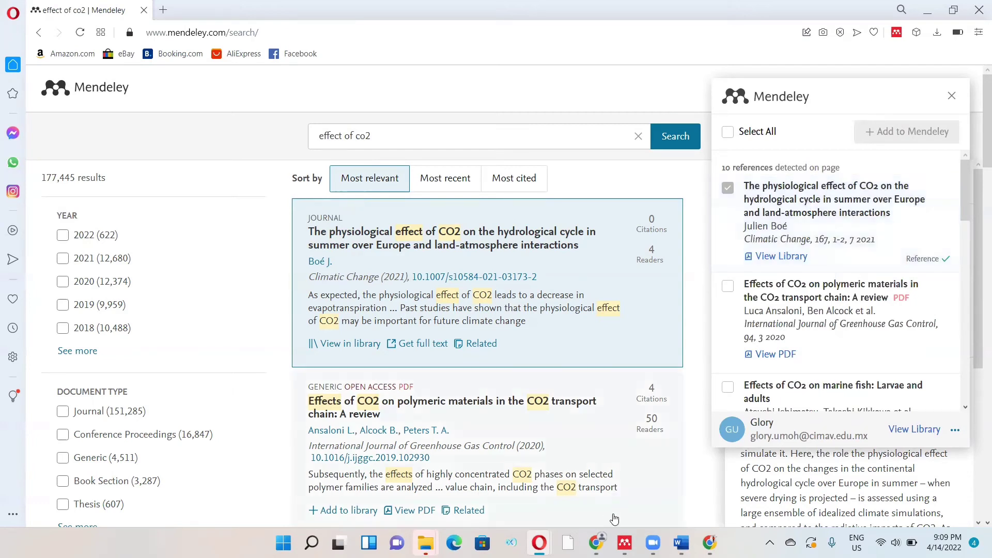
# Switch to Mendeley Reference Manager and search all references for "co2"
pyautogui.moveTo(624, 542)
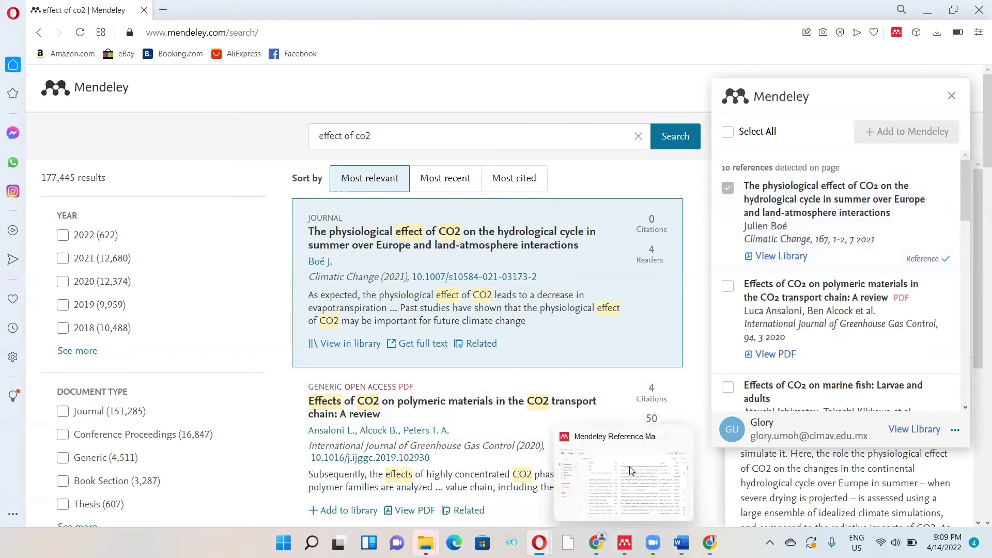
pyautogui.click(631, 470)
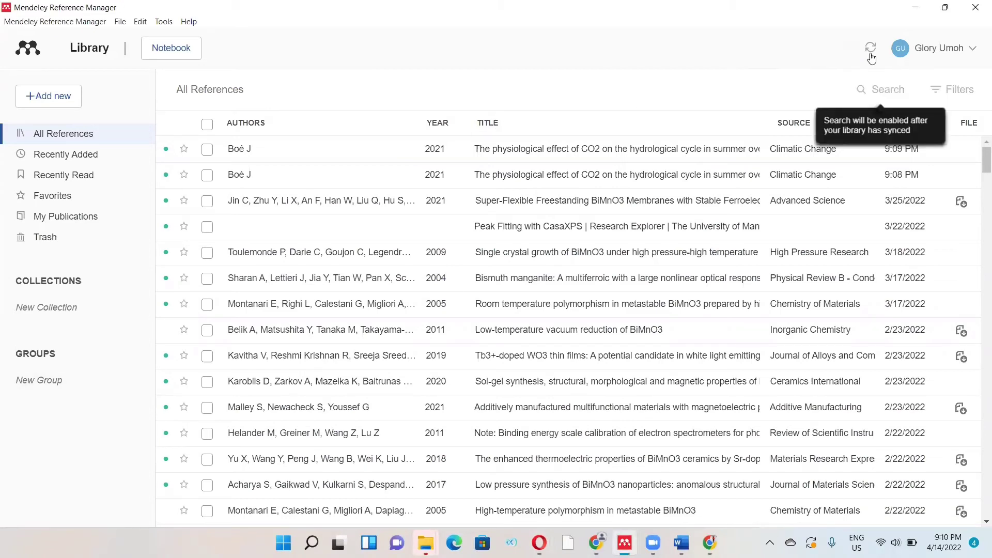
pyautogui.click(829, 91)
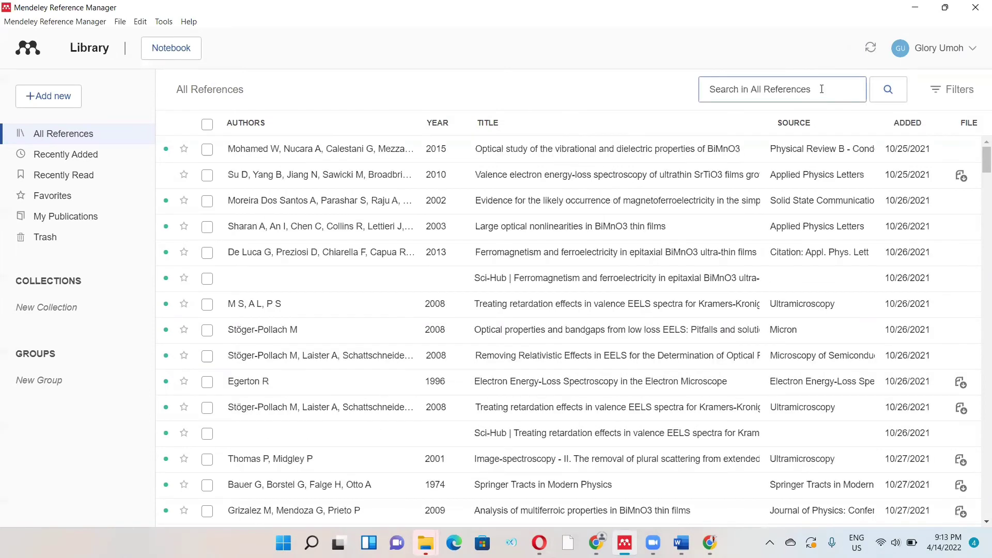
pyautogui.write('co2')
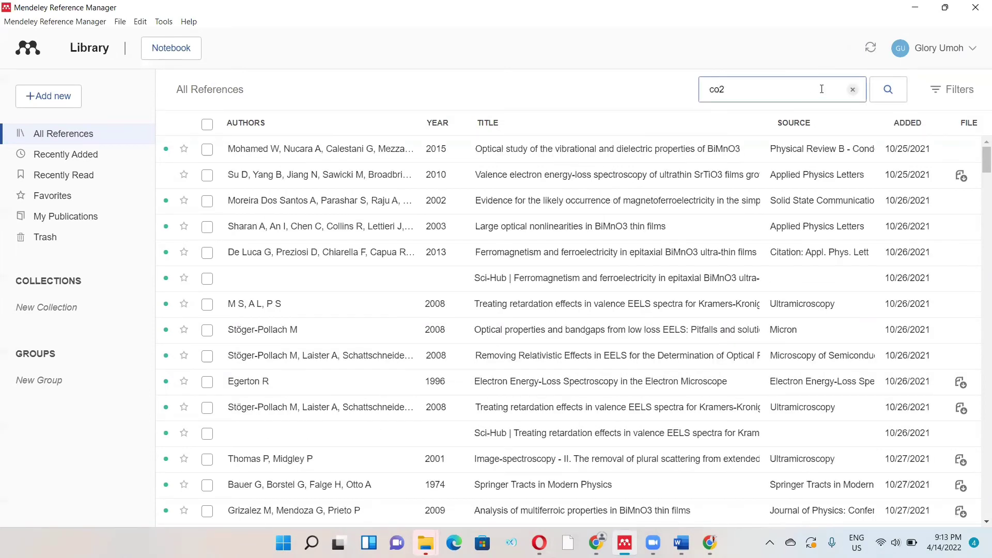
pyautogui.click(888, 89)
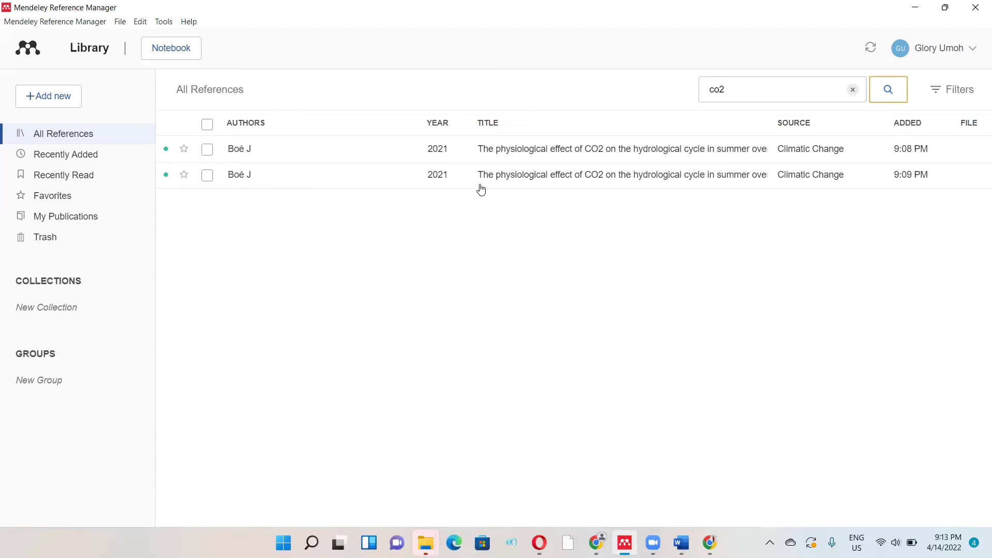
# Delete the duplicate "The physiological effect of CO2" reference, the copy added at 9:09 PM
pyautogui.click(207, 177)
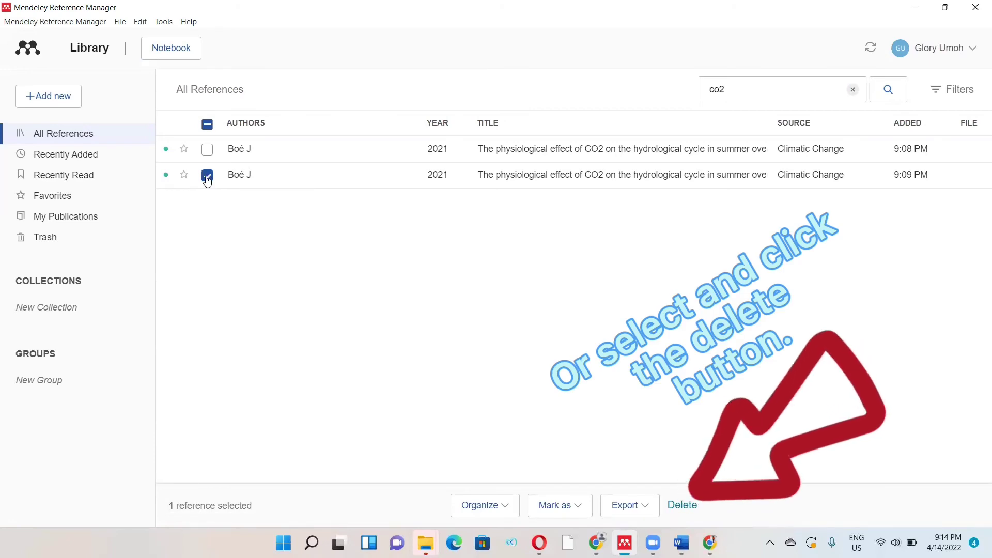
pyautogui.rightClick(208, 178)
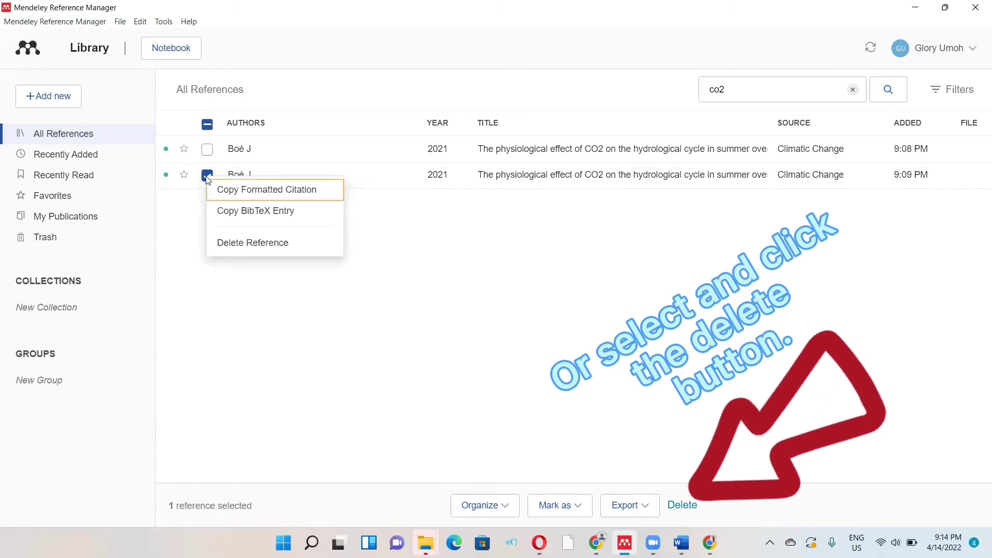
pyautogui.click(259, 249)
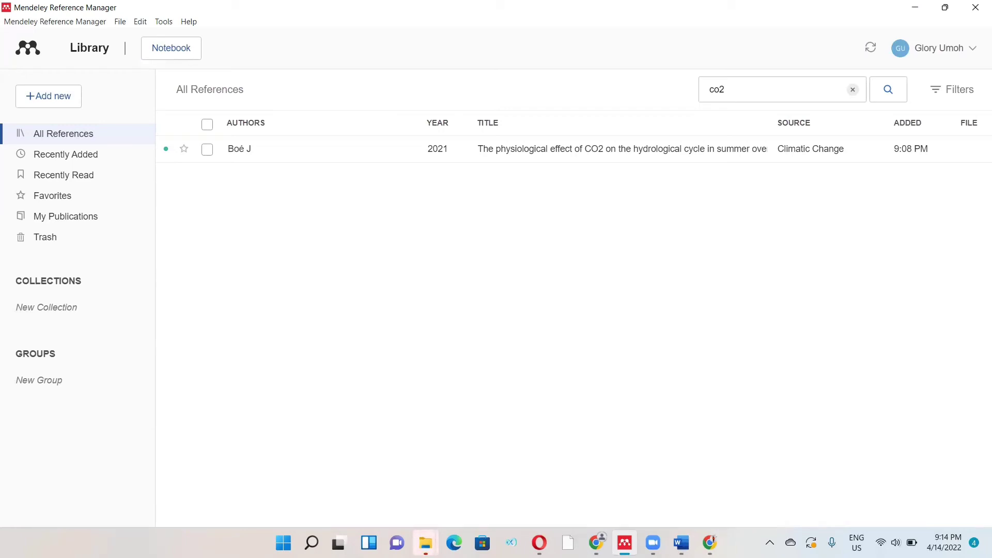
# Switch to File Explorer and try to drop the "Growth and characterization" PDF from Downloads straight into the Mendeley library
pyautogui.moveTo(425, 542)
pyautogui.click(227, 435)
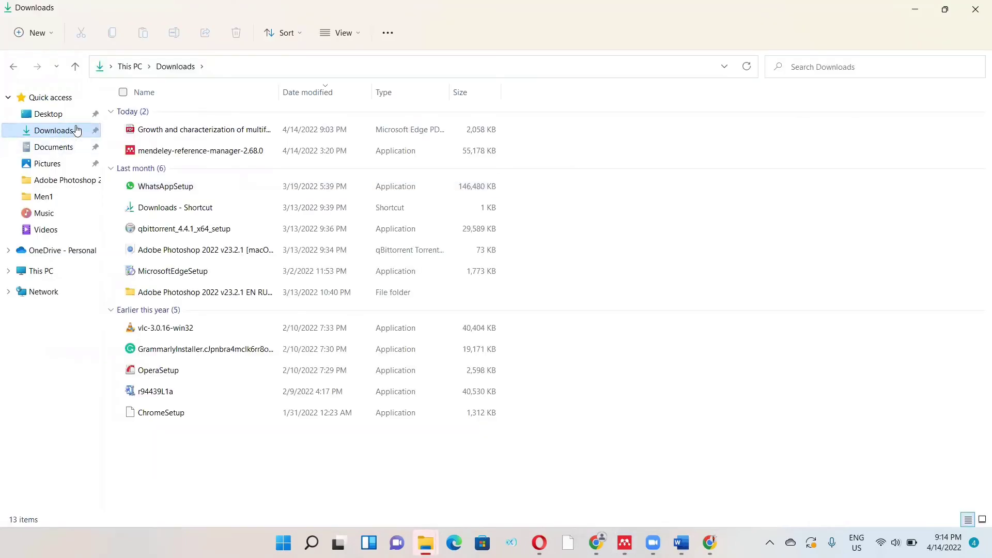
pyautogui.press('super+Down')
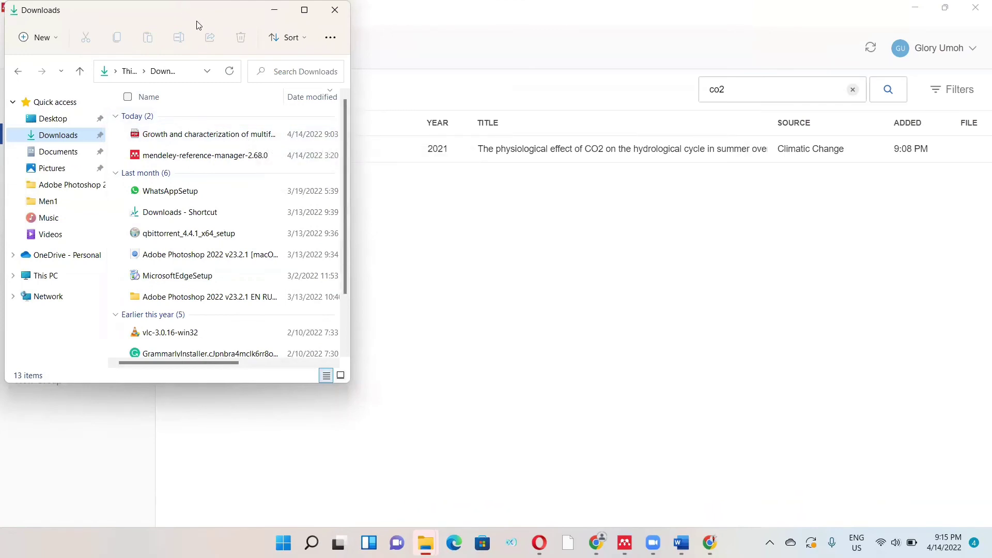
pyautogui.moveTo(197, 25); pyautogui.dragTo(621, 205)
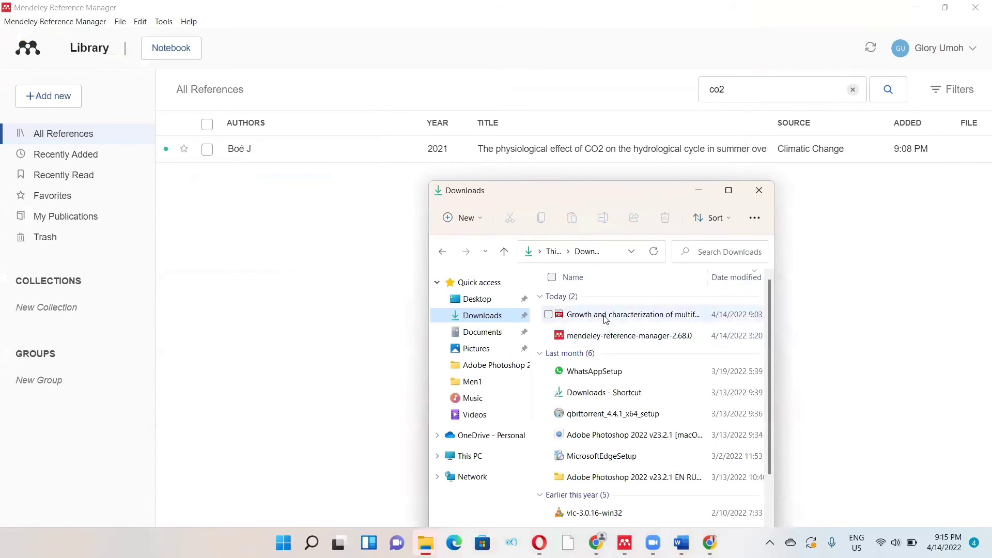
pyautogui.moveTo(606, 316); pyautogui.dragTo(296, 269)
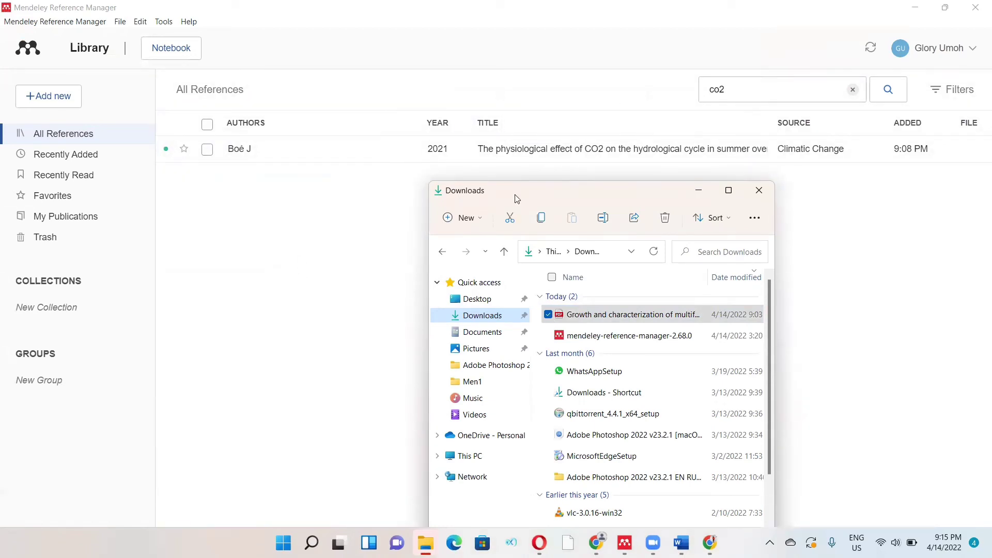
pyautogui.moveTo(531, 197); pyautogui.dragTo(605, 243)
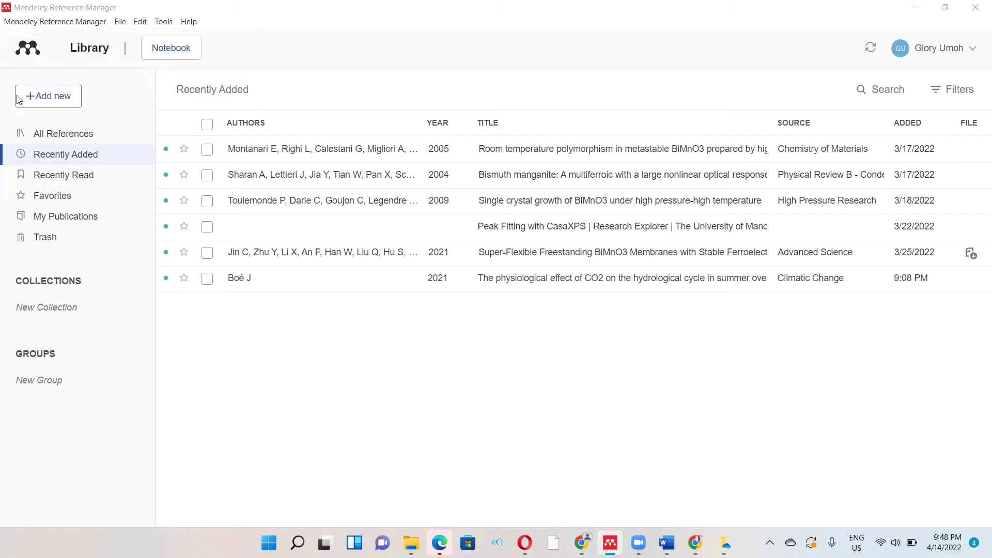
# Import "Growth and characterization of multiferroic BiMnO3 thin films" from the computer's Downloads folder and select its new reference
pyautogui.click(51, 101)
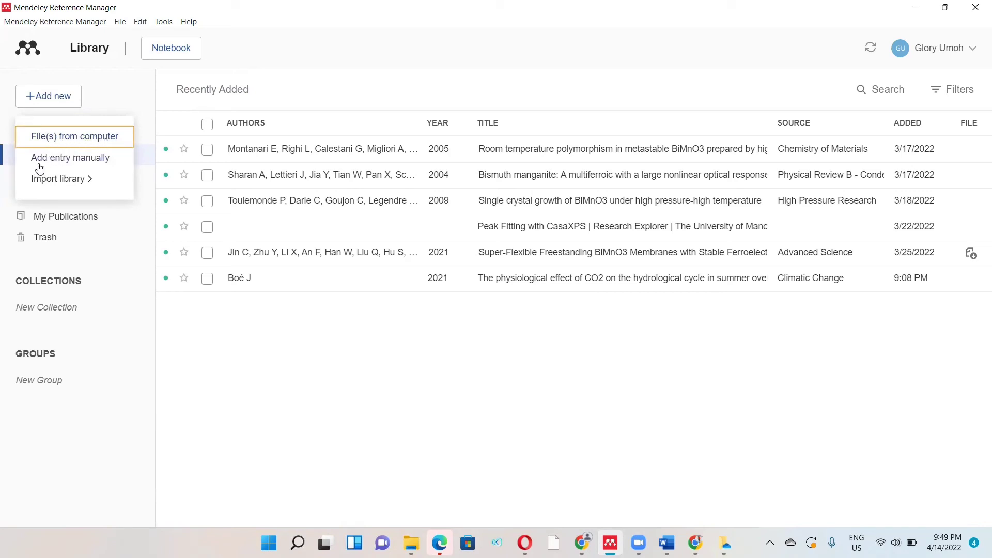
pyautogui.moveTo(54, 182)
pyautogui.click(84, 143)
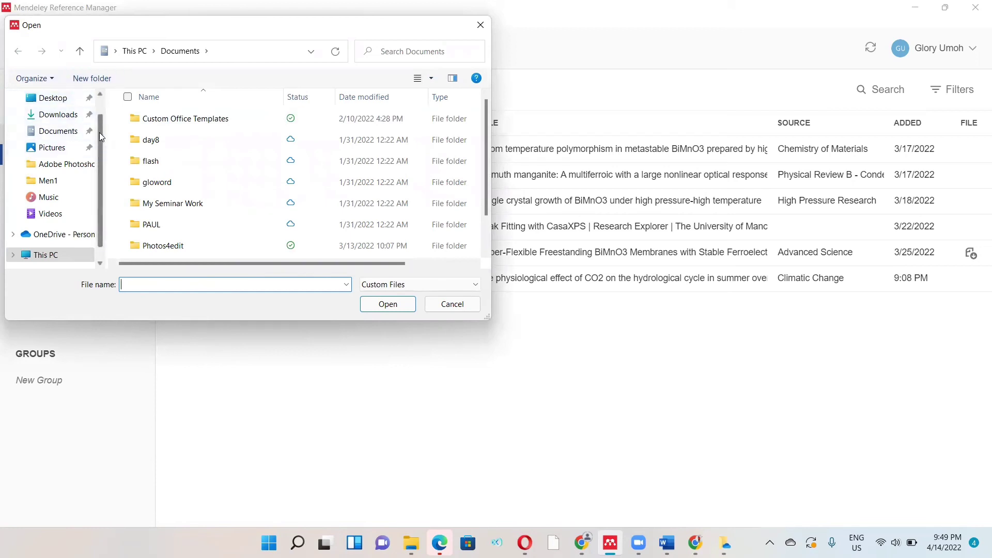
pyautogui.scroll(1, 99, 131)
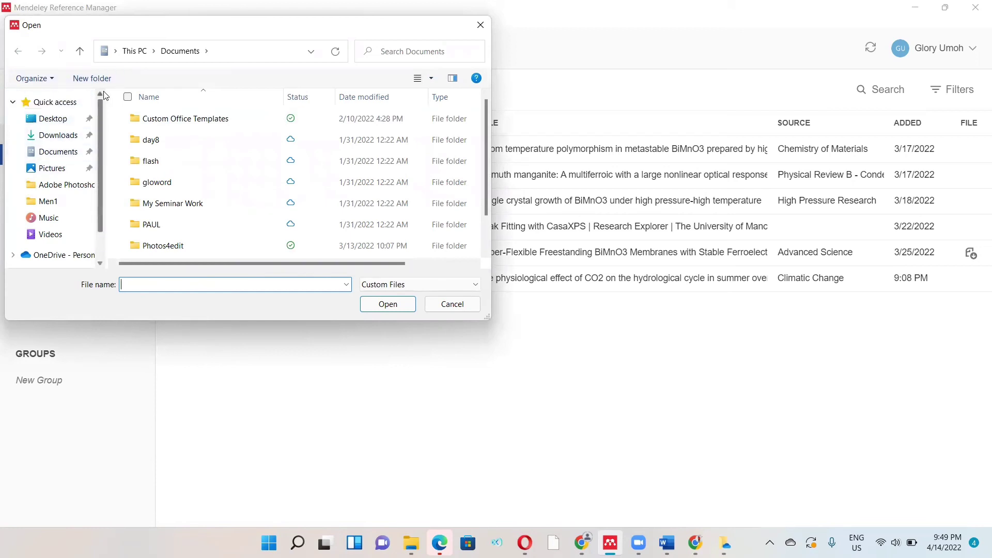
pyautogui.click(54, 136)
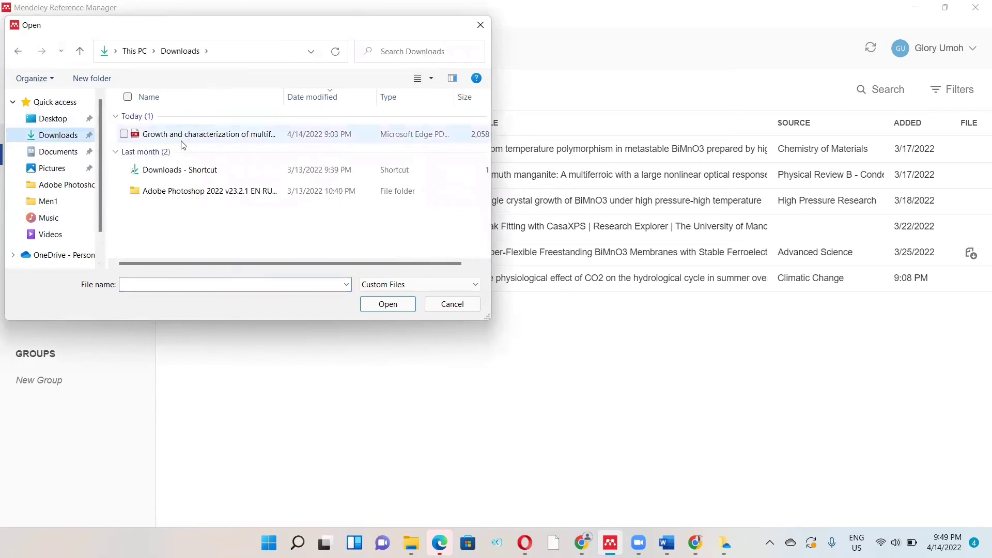
pyautogui.click(125, 135)
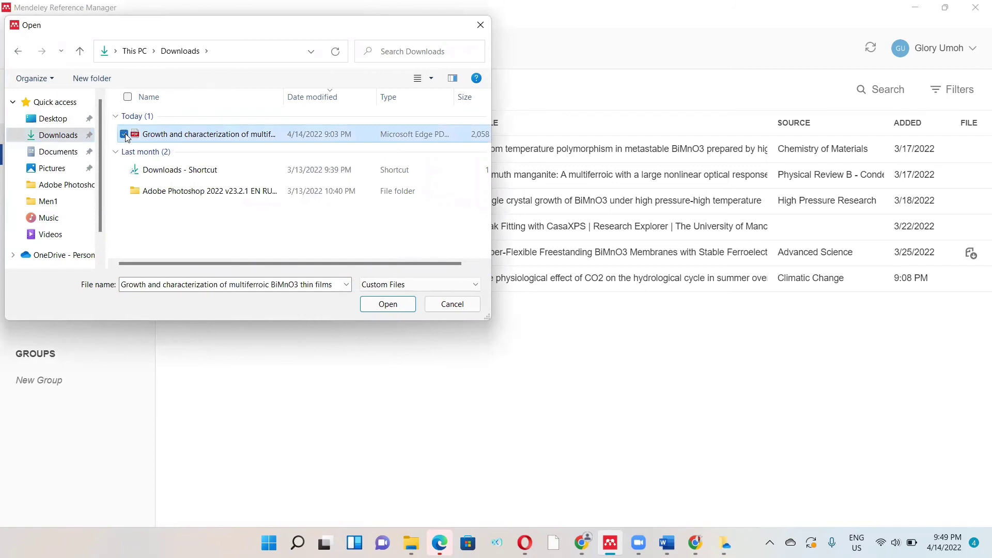
pyautogui.click(388, 307)
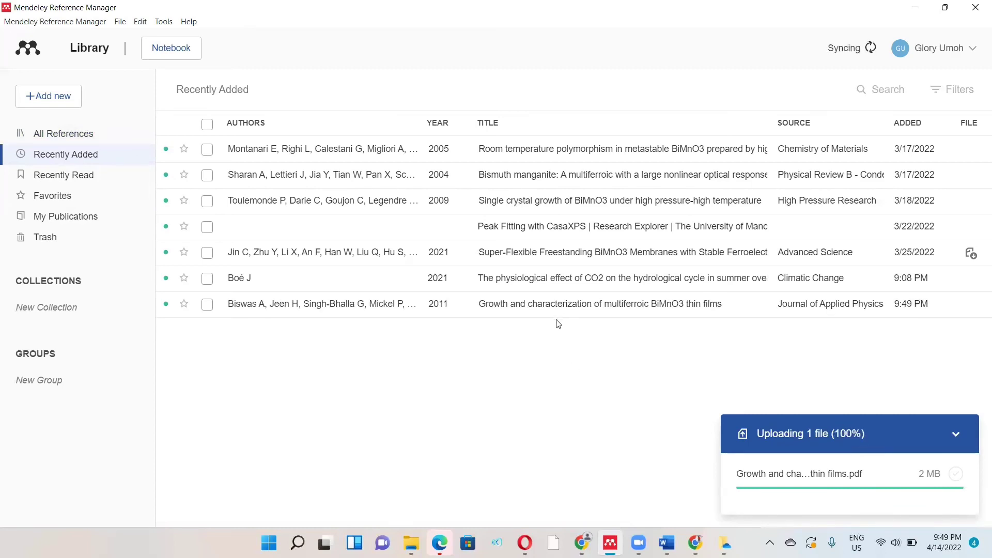
pyautogui.click(208, 306)
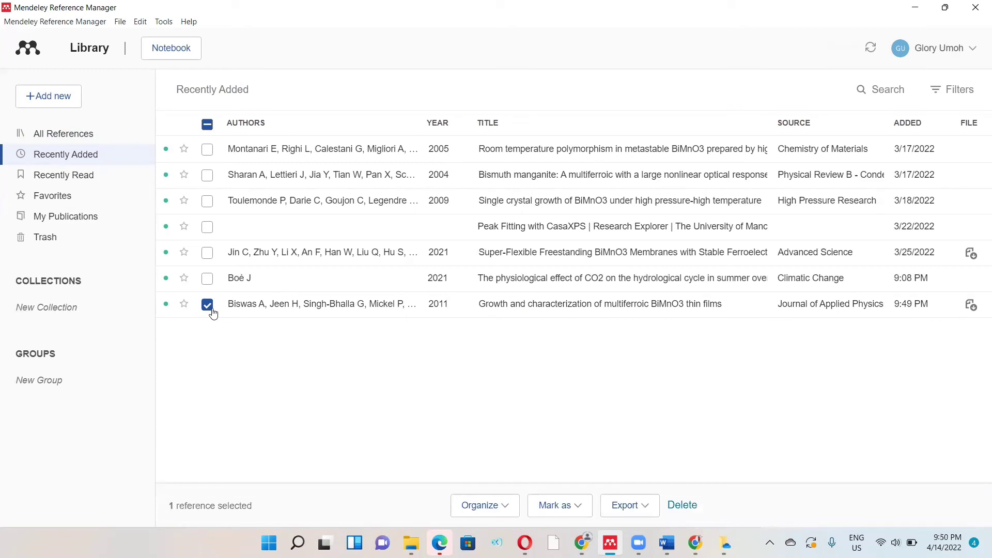
# Start a manual reference entry, review its fields down to the abstract, and return to the identifier field
pyautogui.click(59, 101)
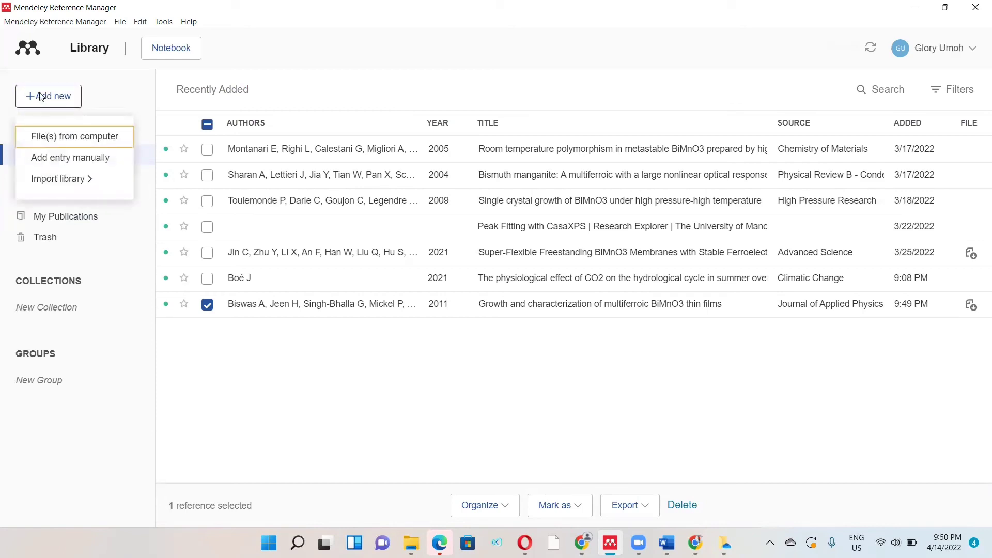
pyautogui.click(71, 161)
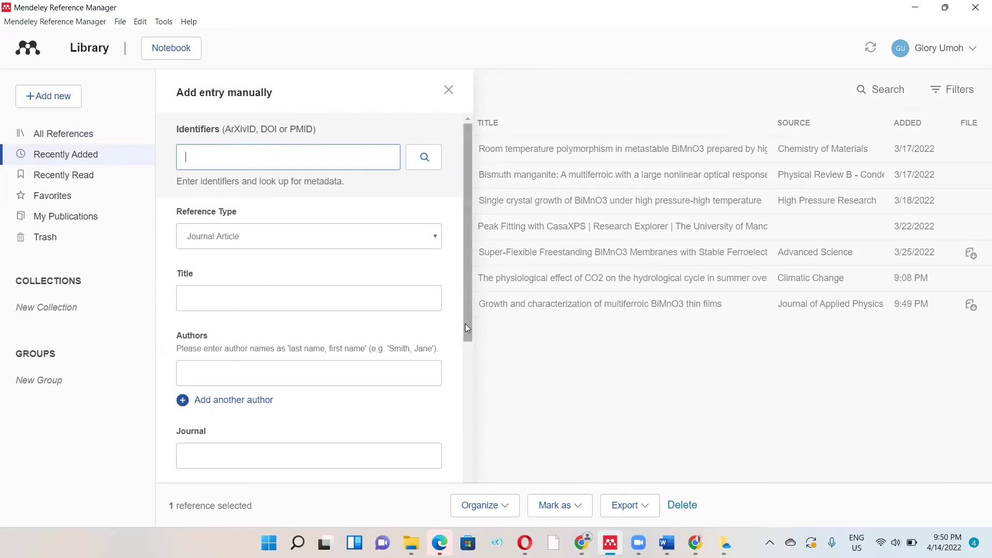
pyautogui.scroll(-1, 464, 365)
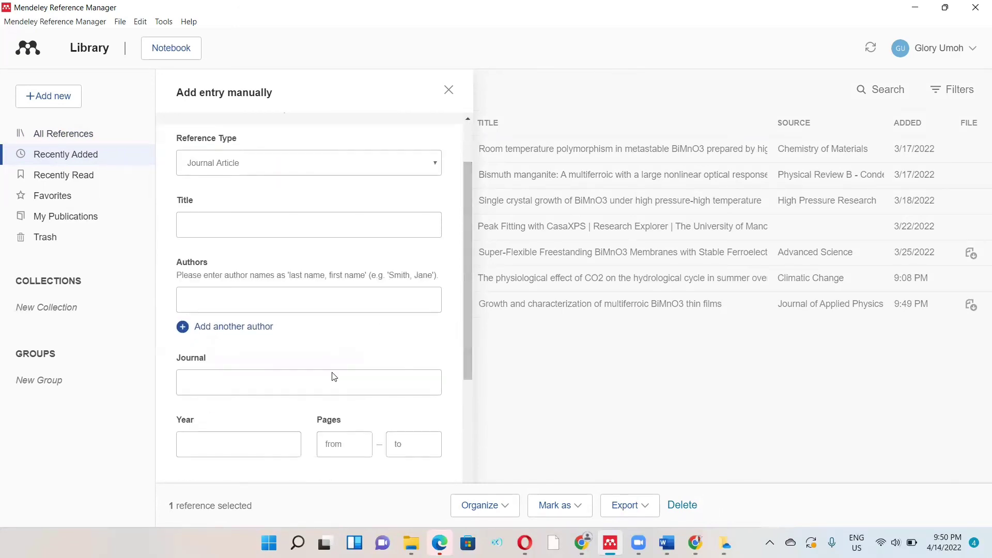
pyautogui.moveTo(466, 361); pyautogui.dragTo(471, 418)
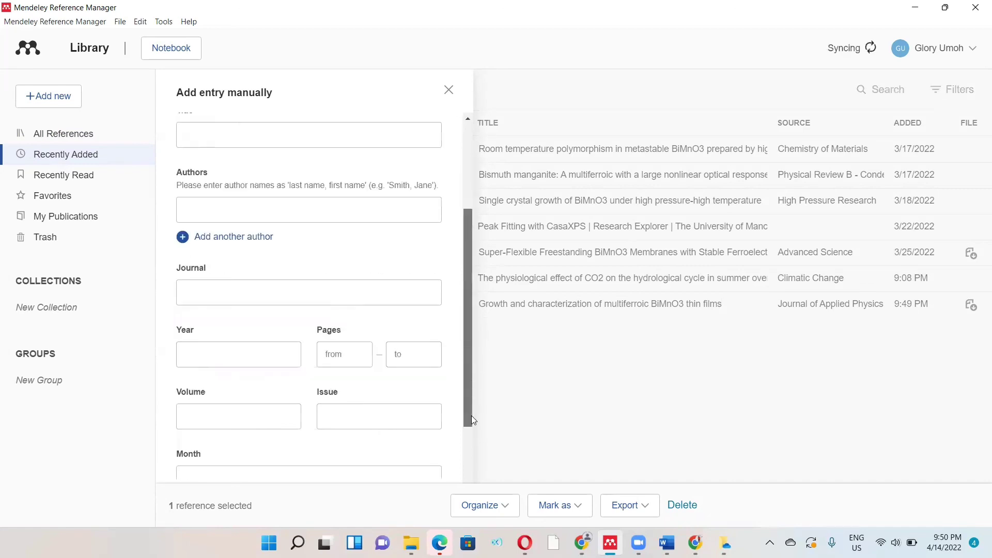
pyautogui.click(471, 474)
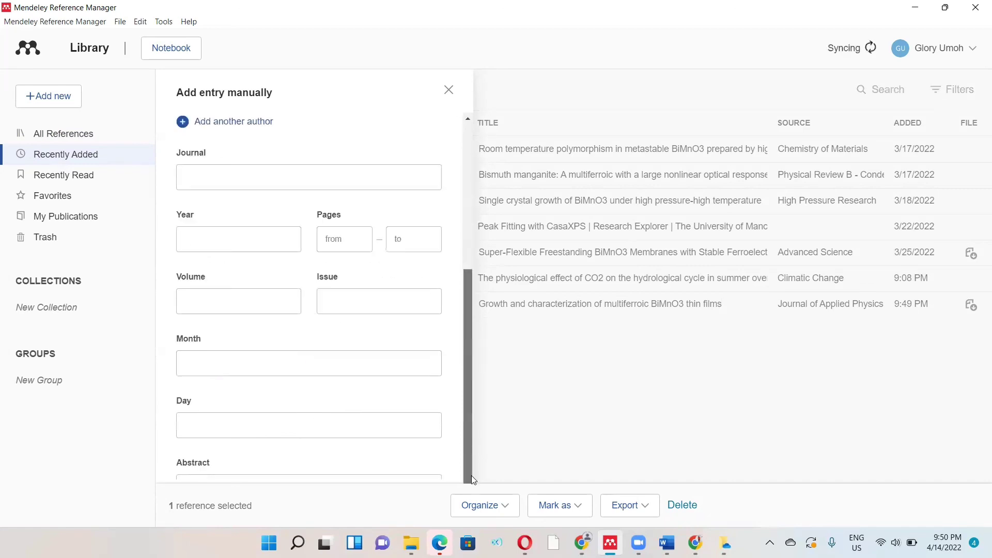
pyautogui.scroll(-1, 446, 456)
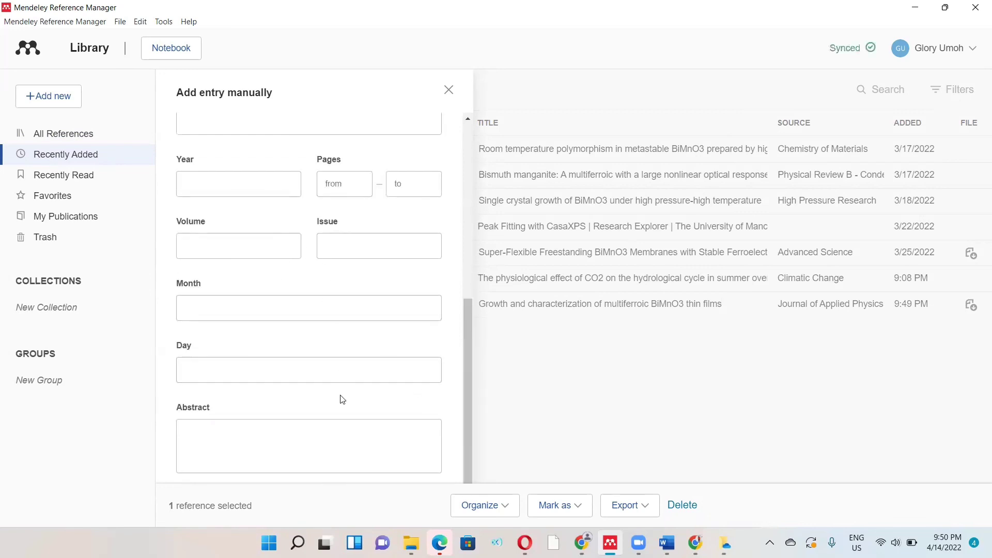
pyautogui.click(279, 437)
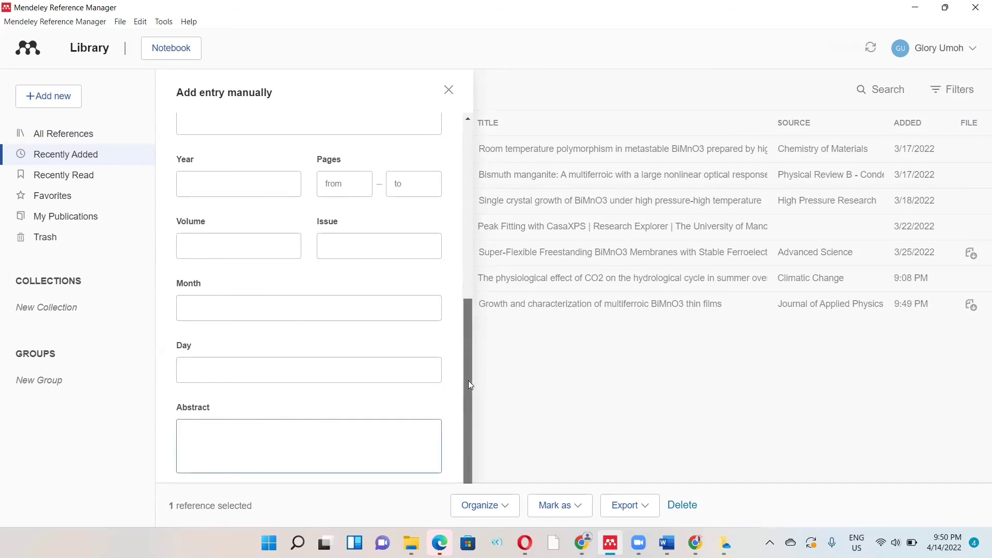
pyautogui.moveTo(469, 380); pyautogui.dragTo(466, 156)
pyautogui.click(343, 157)
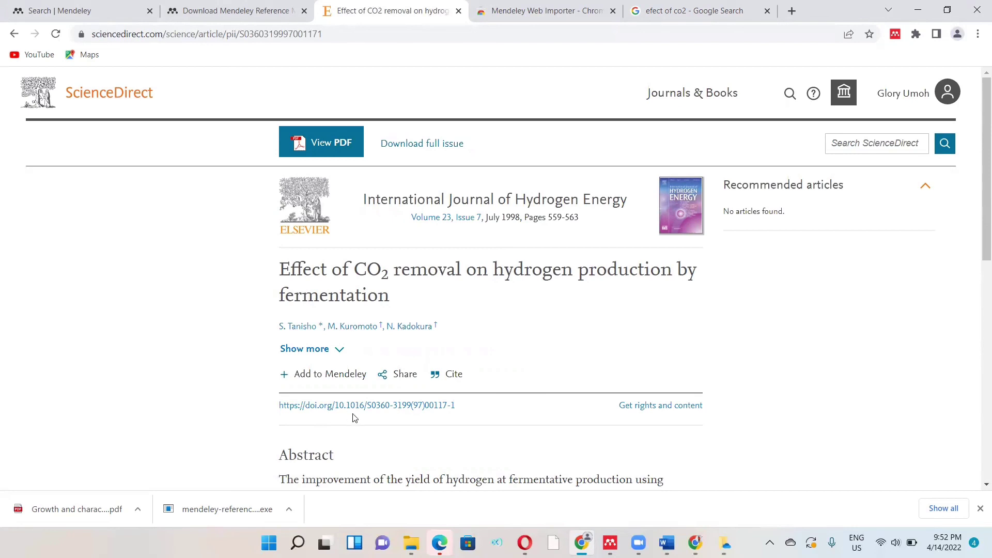
# Switch to Chrome and copy the DOI of the ScienceDirect article "Effect of CO2 removal on hydrogen production by fermentation"
pyautogui.moveTo(435, 409); pyautogui.dragTo(309, 415)
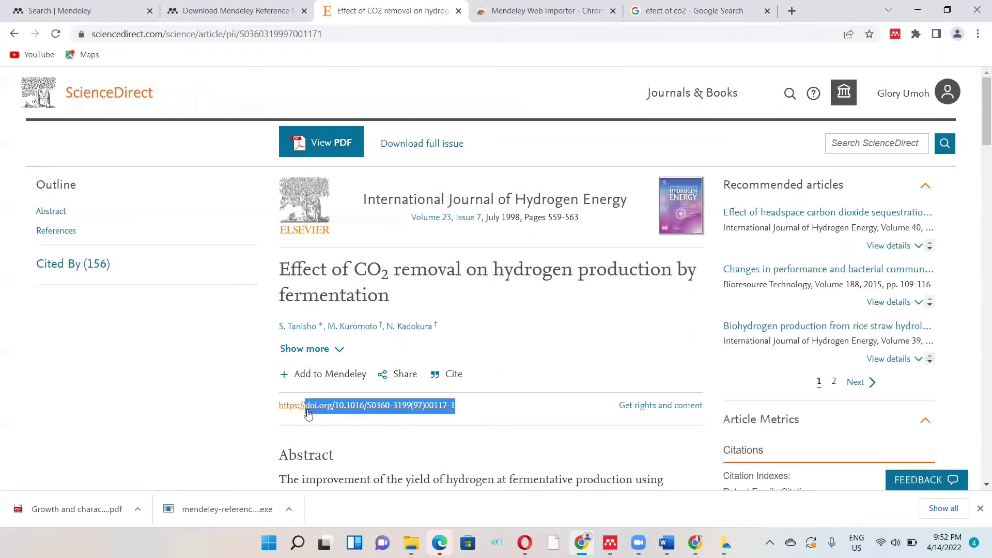
pyautogui.rightClick(308, 413)
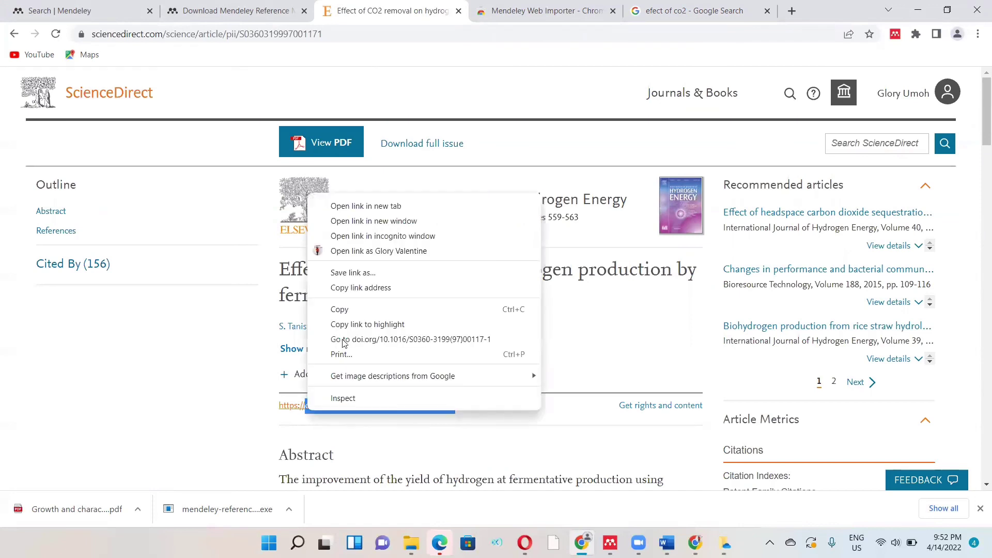
pyautogui.click(352, 313)
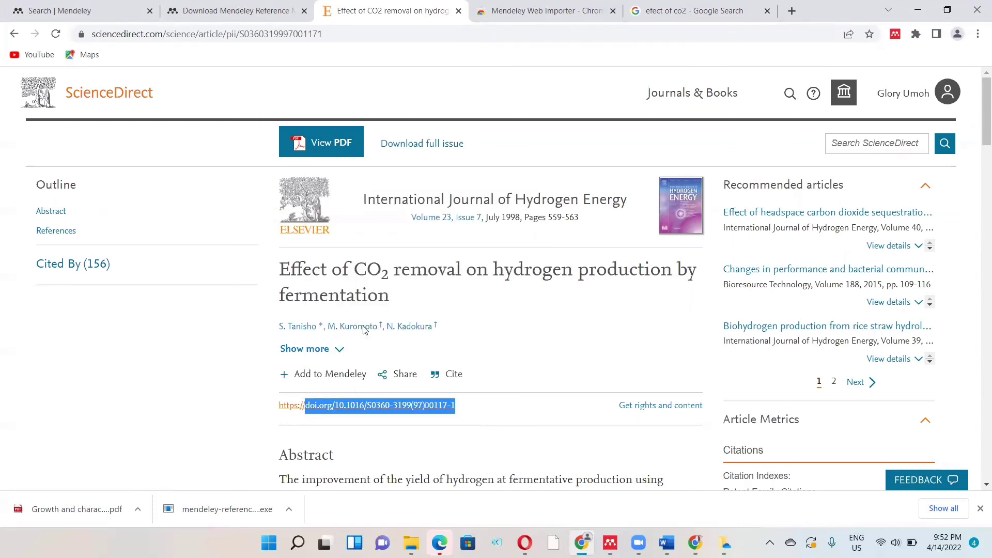
pyautogui.moveTo(610, 542)
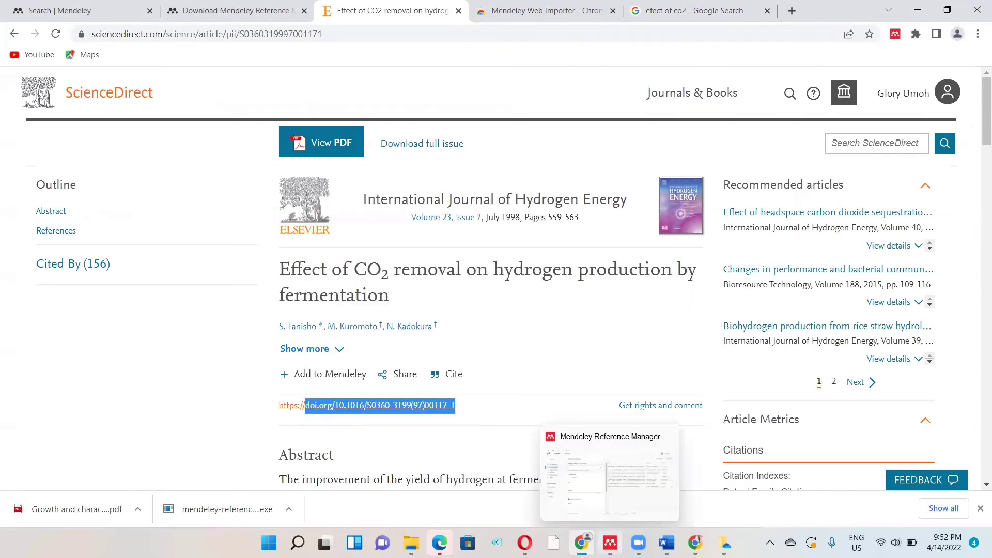
pyautogui.click(606, 483)
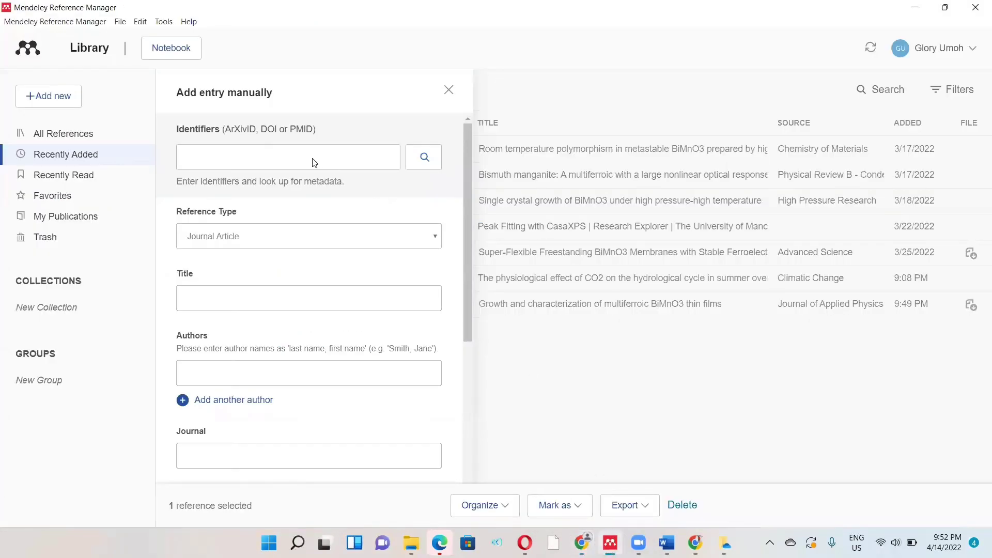
pyautogui.click(314, 162)
pyautogui.hotkey('ctrl', 'v')
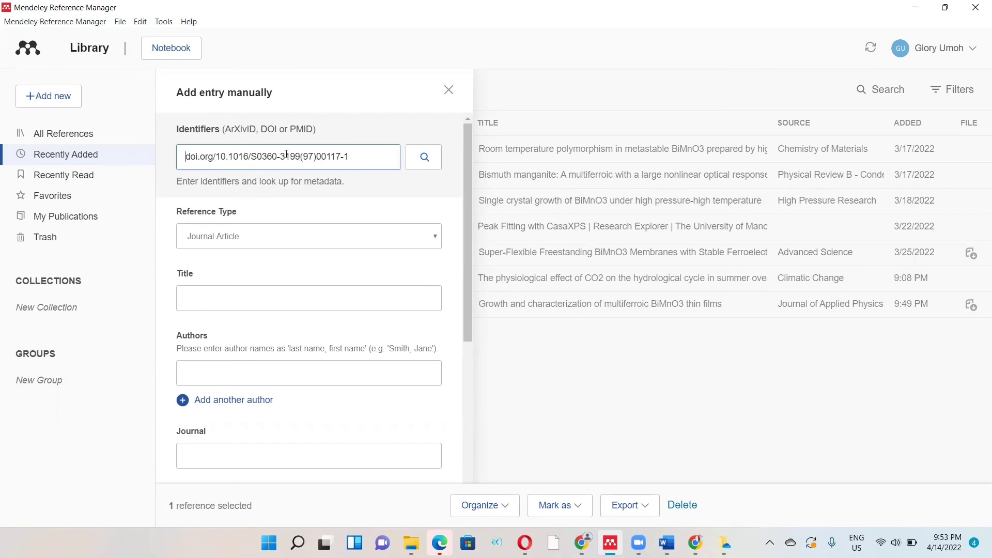
pyautogui.click(424, 162)
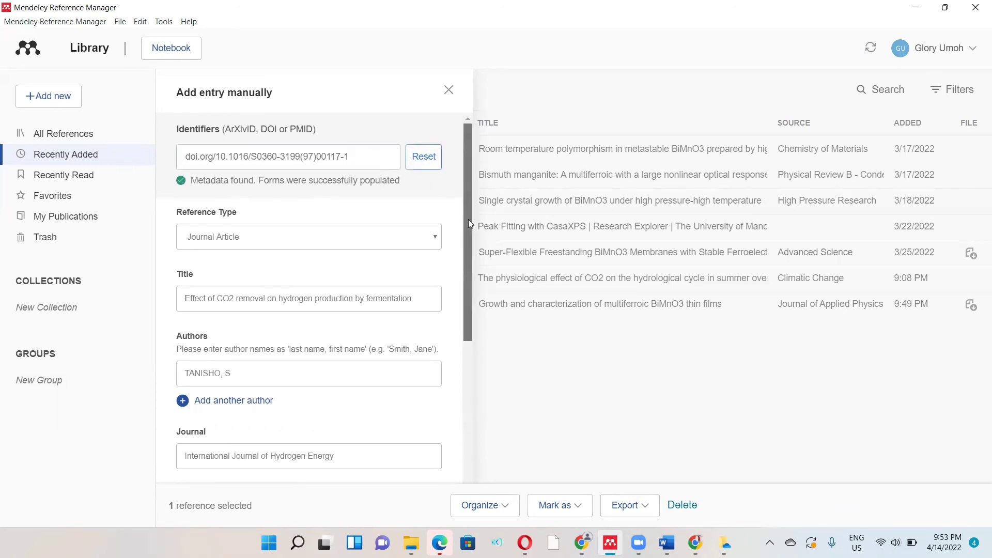
pyautogui.scroll(-2, 469, 225)
pyautogui.scroll(1, 469, 234)
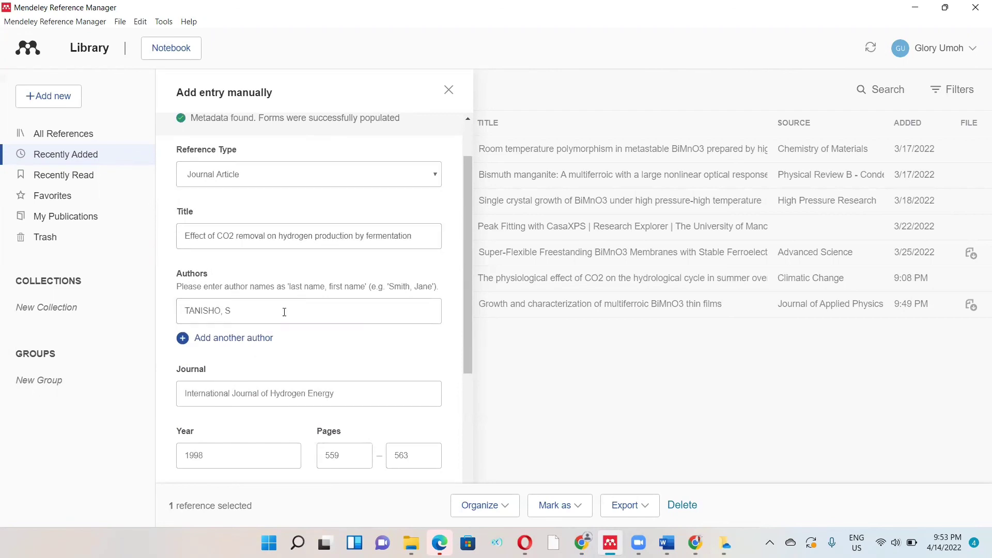
pyautogui.moveTo(466, 315); pyautogui.dragTo(468, 364)
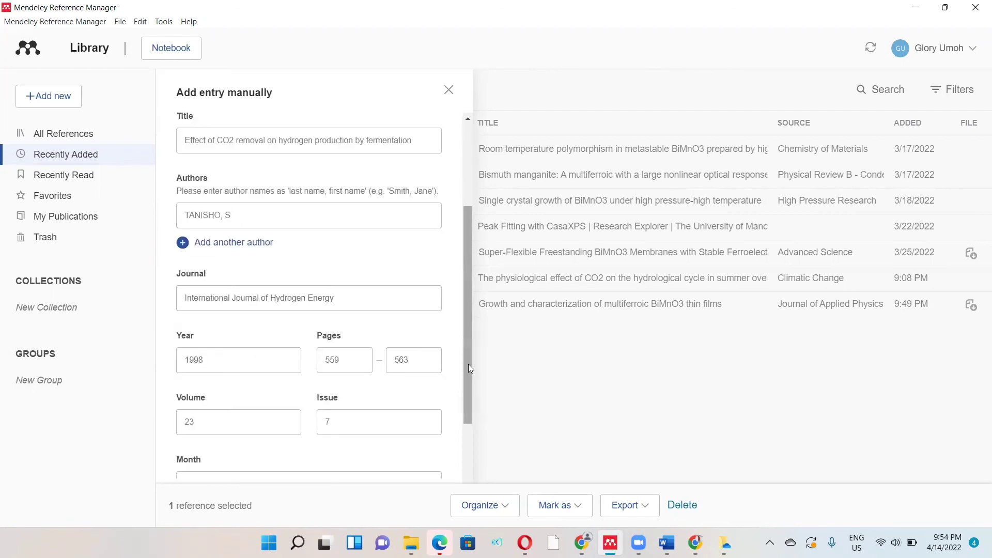
pyautogui.press('Escape')
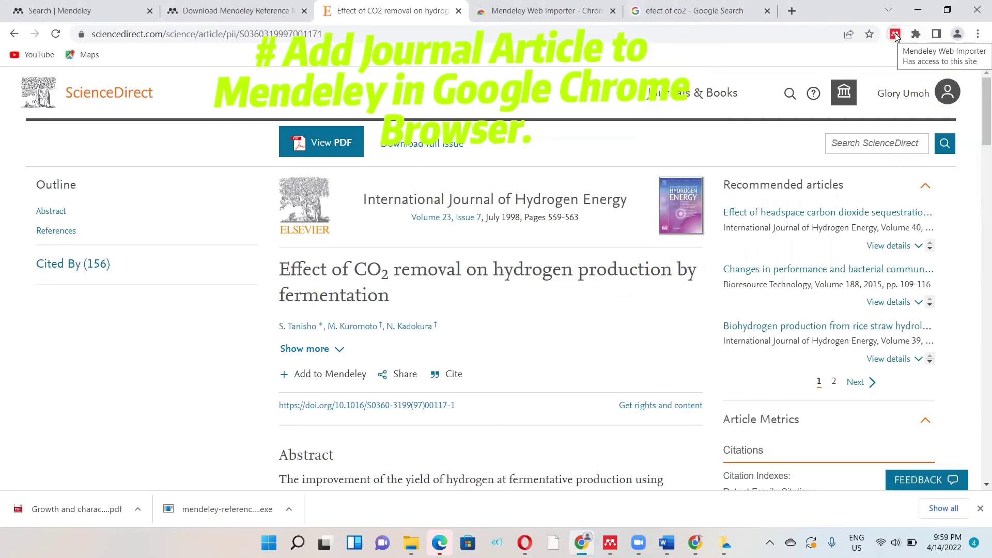
# In Chrome, add "Effect of CO2 removal on hydrogen production by fermentation" with Mendeley Web Importer and open the online library
pyautogui.click(895, 34)
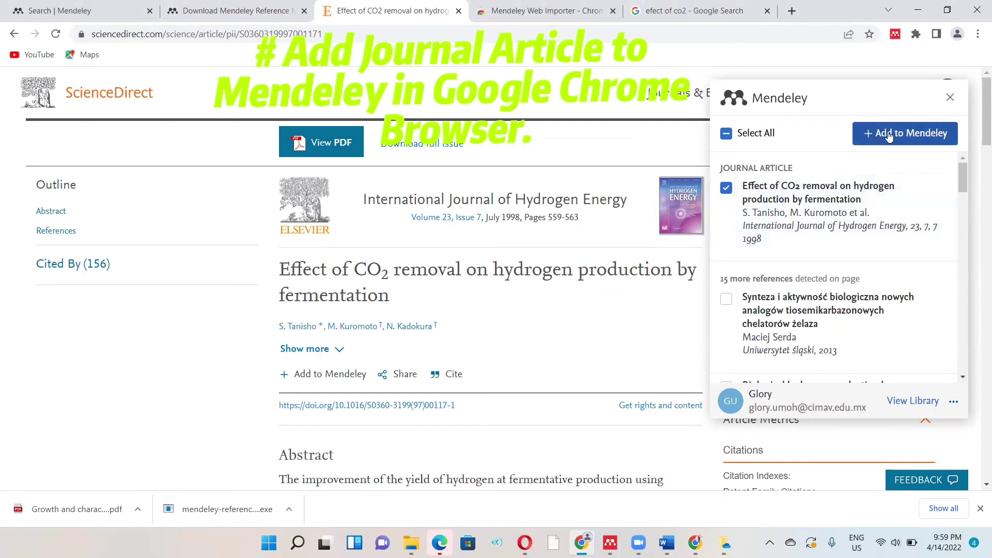
pyautogui.click(908, 134)
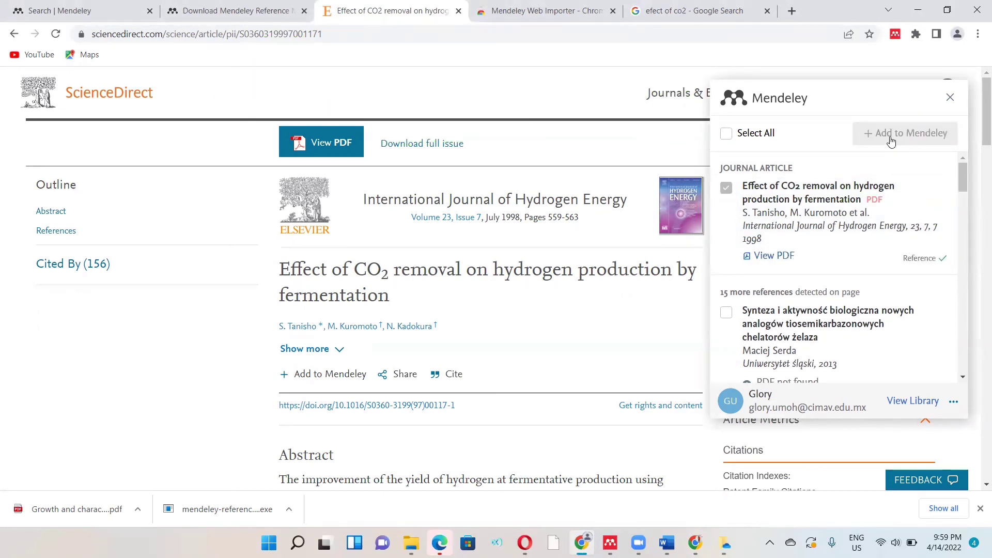
pyautogui.click(898, 404)
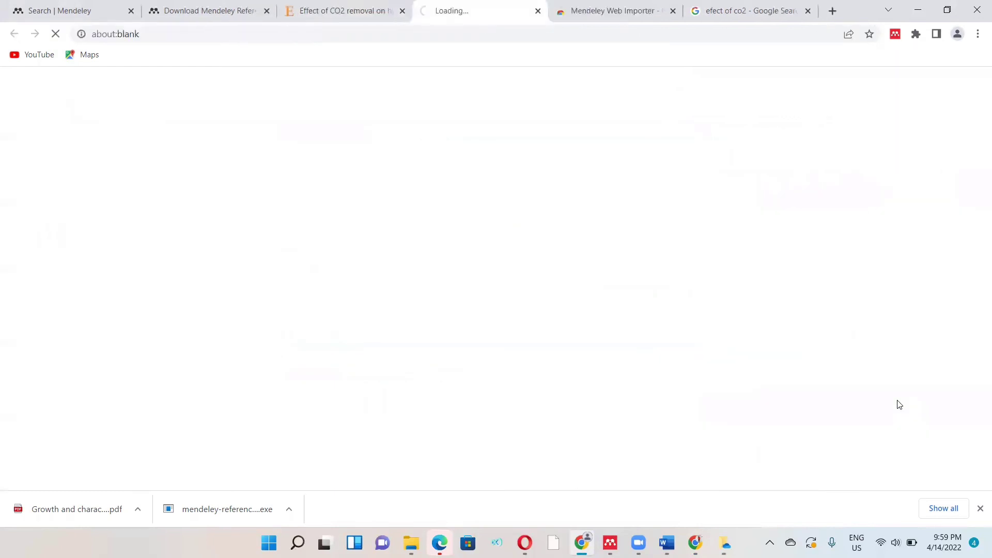